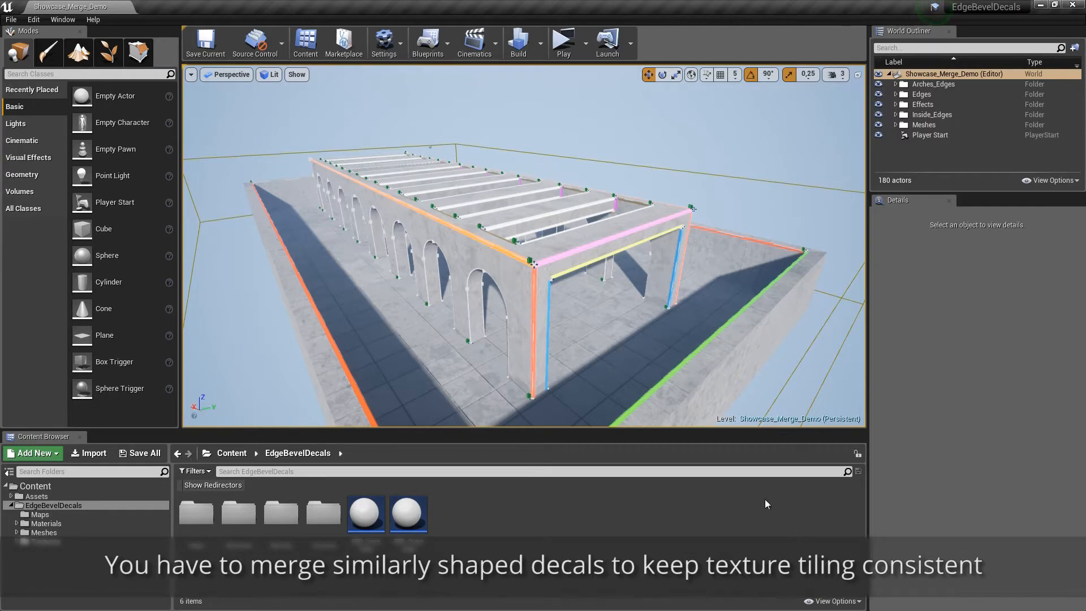
Select all the arch edge decals in the Arches_Edges folder, from EBD_OuterEdge through EBD_OuterEdge33
{"action": "left_click", "coordinate": [467, 289]}
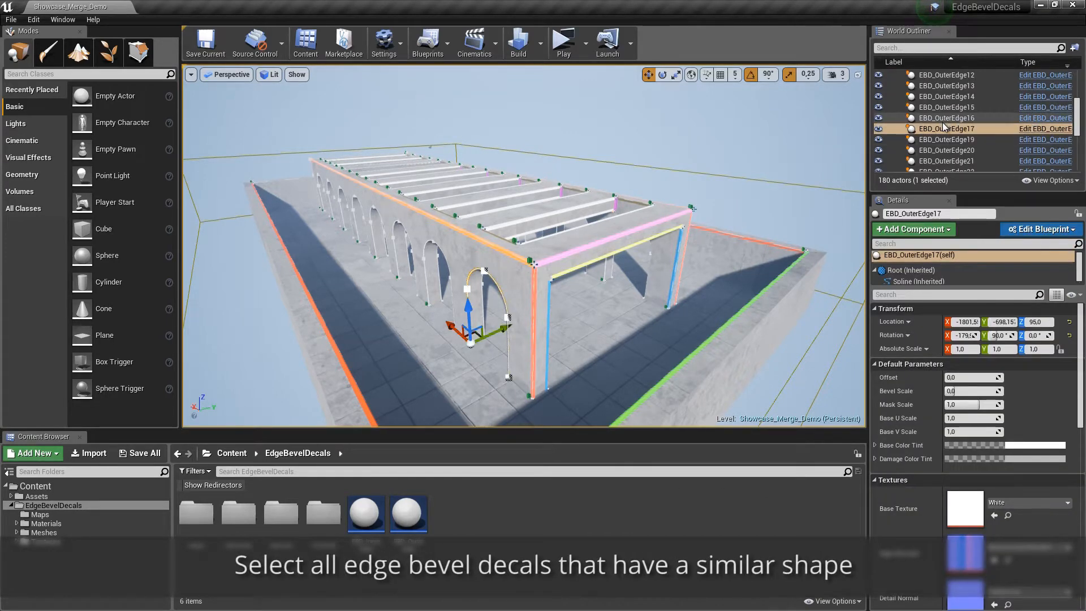
{"action": "scroll", "coordinate": [942, 122], "scroll_direction": "up", "scroll_amount": 5}
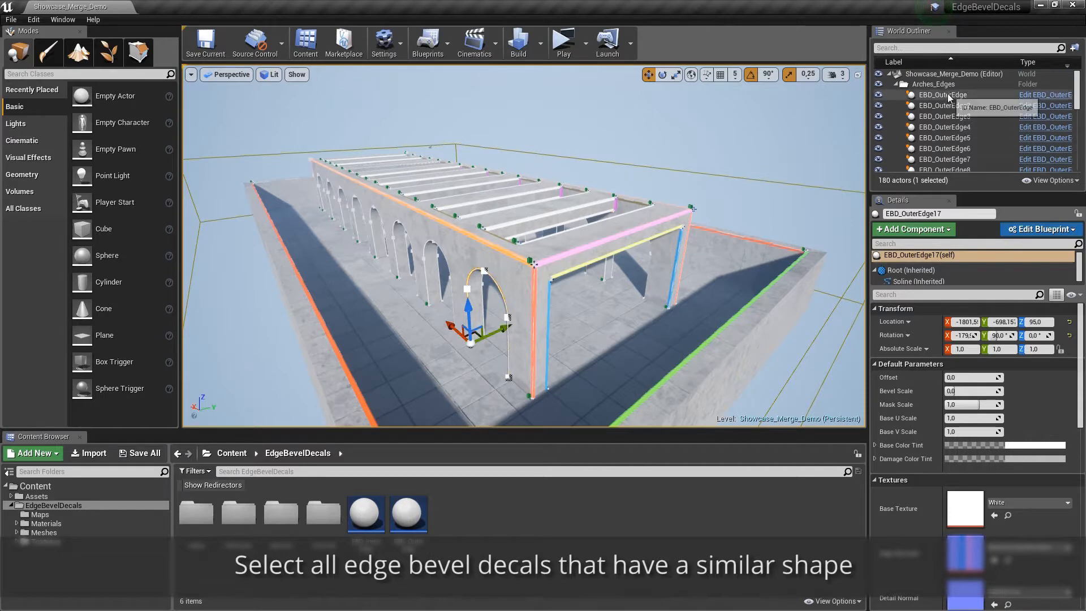
{"action": "left_click", "coordinate": [949, 96]}
{"action": "scroll", "coordinate": [952, 102], "scroll_direction": "down", "scroll_amount": 8}
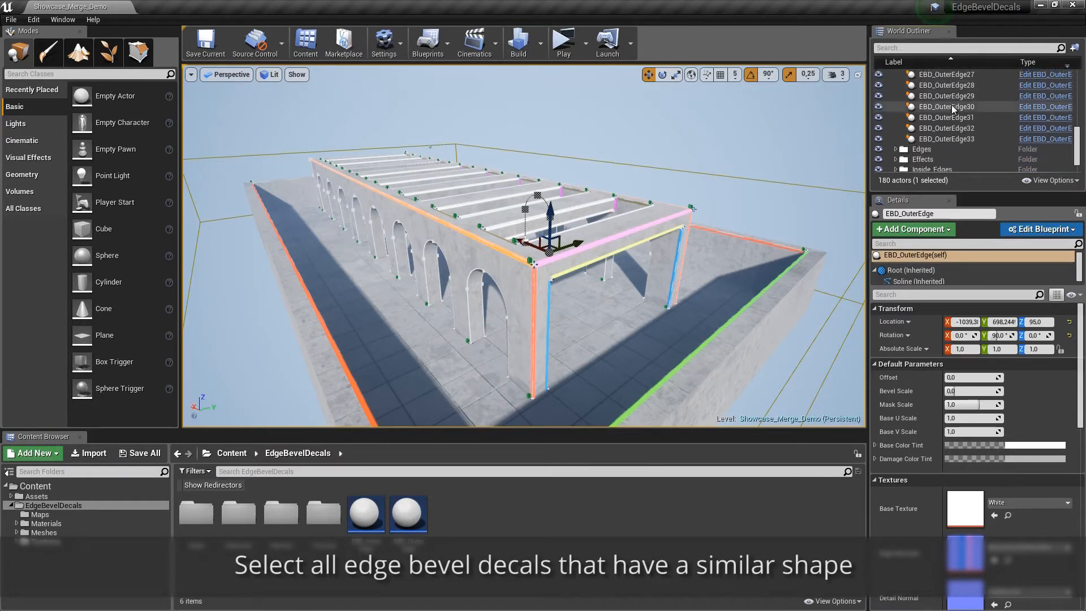
{"action": "scroll", "coordinate": [951, 104], "scroll_direction": "down", "scroll_amount": 2}
{"action": "left_click", "coordinate": [951, 118], "text": "shift"}
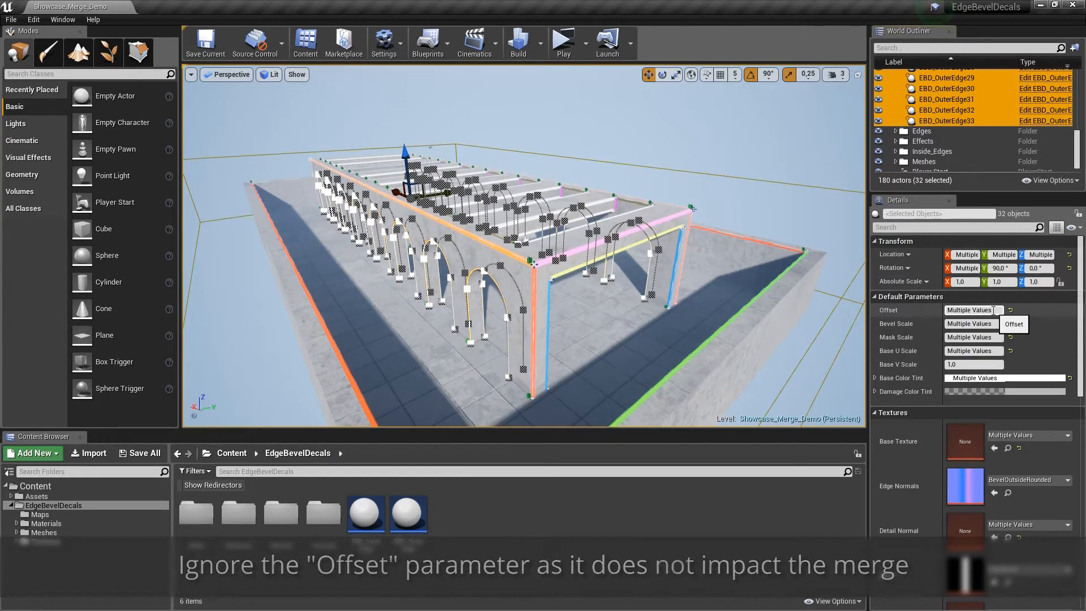
Reset Bevel Scale, Mask Scale, Base U Scale and Base Color Tint to default for the selected decals, leaving Offset alone
{"action": "left_click", "coordinate": [1011, 324]}
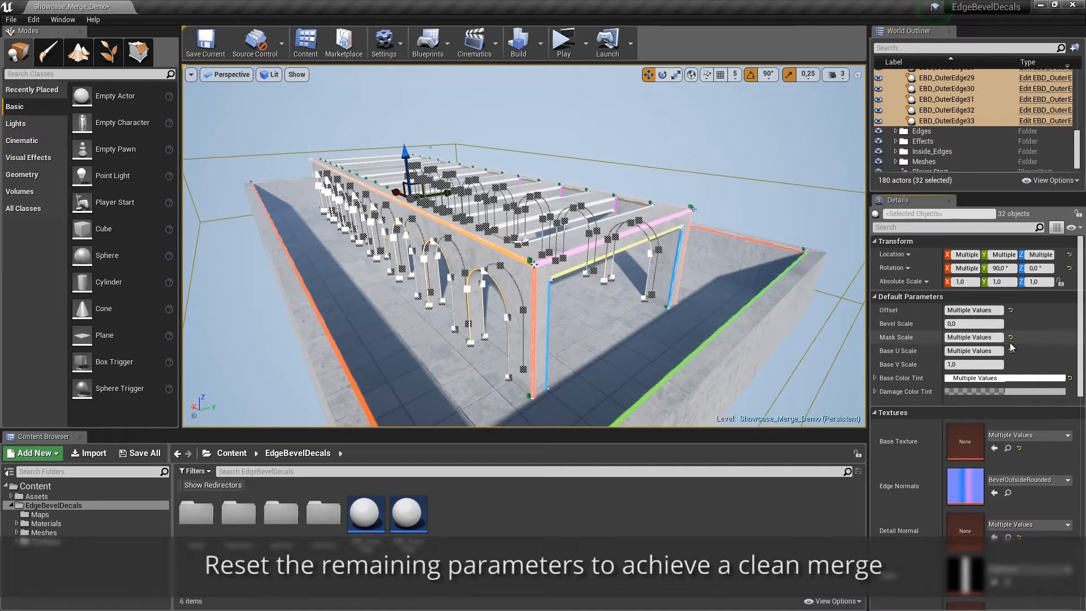
{"action": "left_click", "coordinate": [1011, 337]}
{"action": "left_click", "coordinate": [1011, 351]}
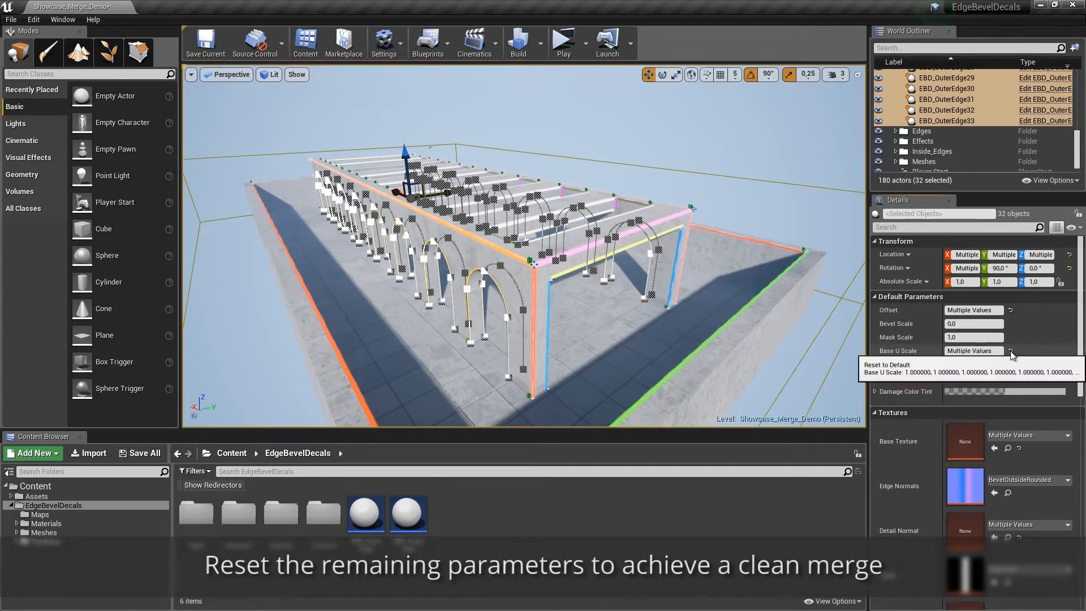
Give the selected decals single textures: White for Base Texture, FlatNormal for Detail Normal and White for Damage Texture
{"action": "left_click", "coordinate": [1040, 435]}
{"action": "type", "text": "white"}
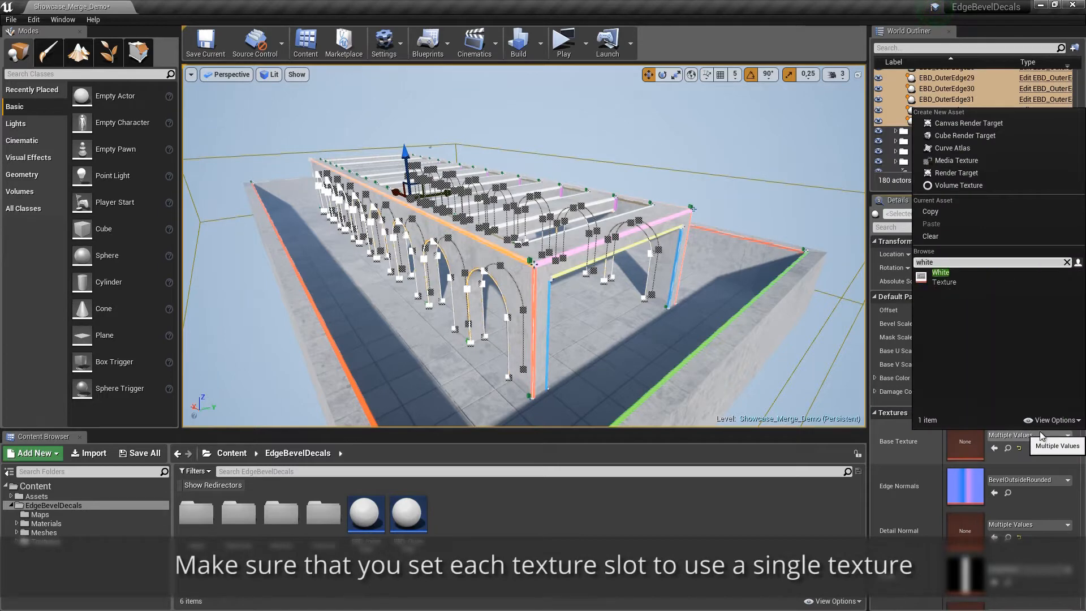
{"action": "left_click", "coordinate": [961, 277]}
{"action": "left_click", "coordinate": [1027, 527]}
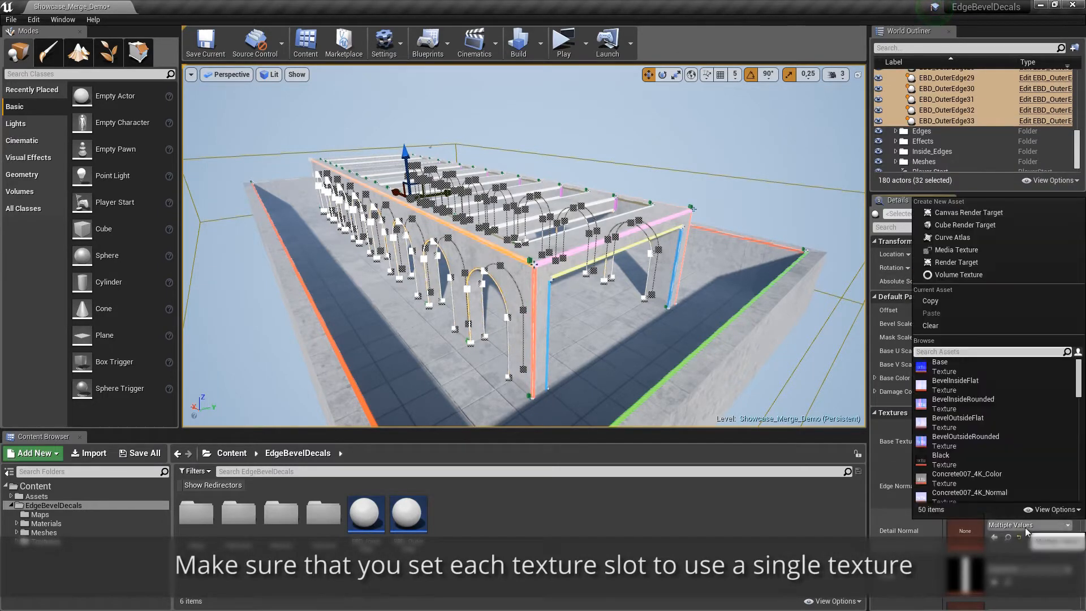
{"action": "type", "text": "flat"}
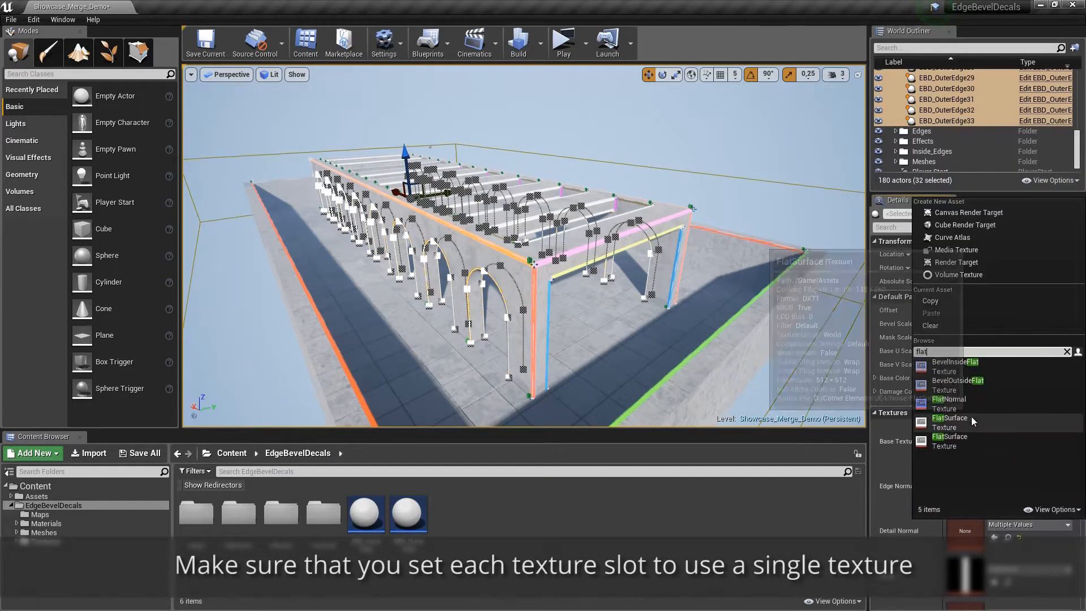
{"action": "left_click", "coordinate": [965, 400]}
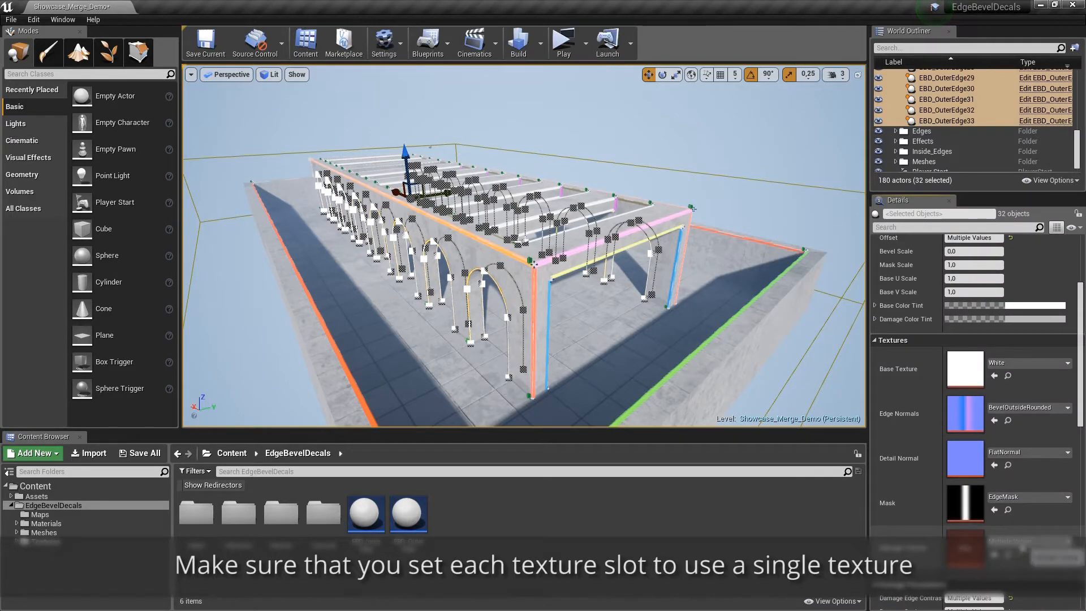
{"action": "left_click", "coordinate": [1026, 542]}
{"action": "type", "text": "white"}
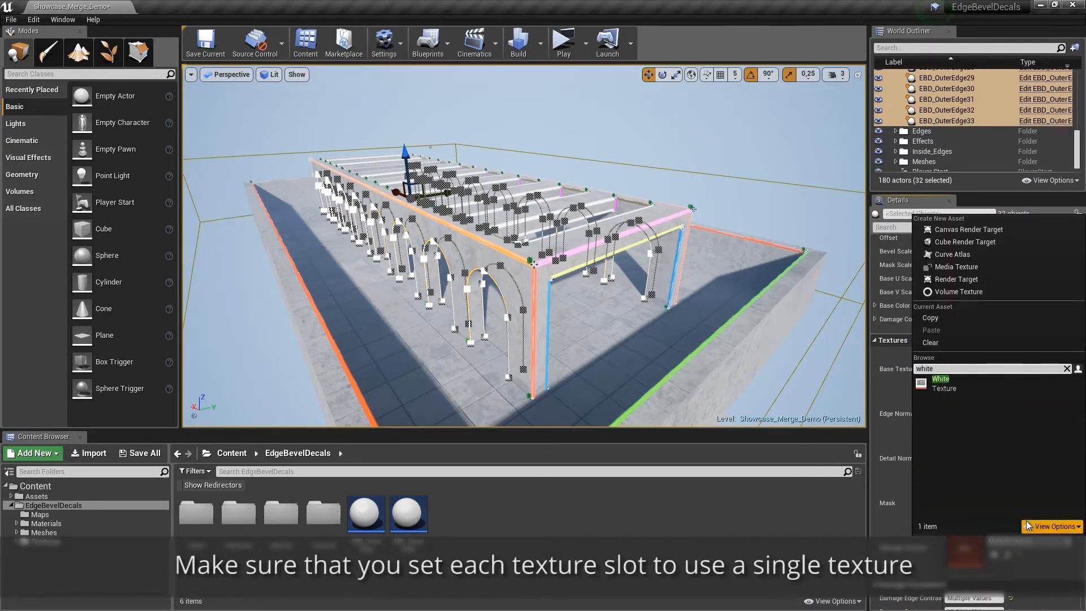
{"action": "left_click", "coordinate": [958, 383]}
Reset the selected decals' Damage Edge Contrast and the other differing damage parameters to their defaults
{"action": "scroll", "coordinate": [1020, 440], "scroll_direction": "down", "scroll_amount": 2}
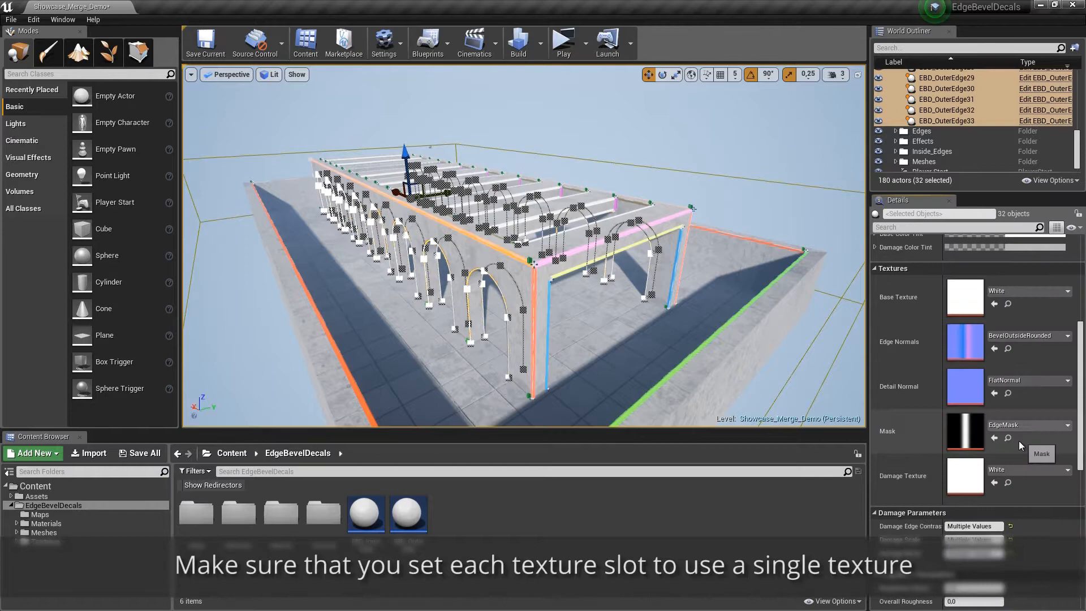
{"action": "left_click", "coordinate": [1011, 525]}
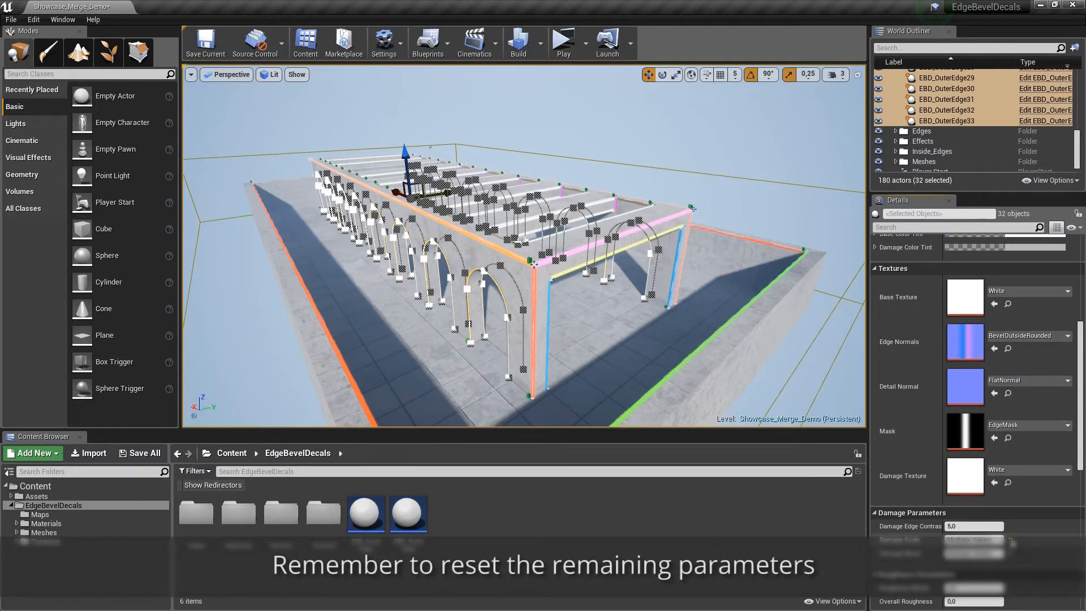
{"action": "scroll", "coordinate": [1004, 527], "scroll_direction": "down", "scroll_amount": 2}
{"action": "scroll", "coordinate": [1030, 435], "scroll_direction": "up", "scroll_amount": 3}
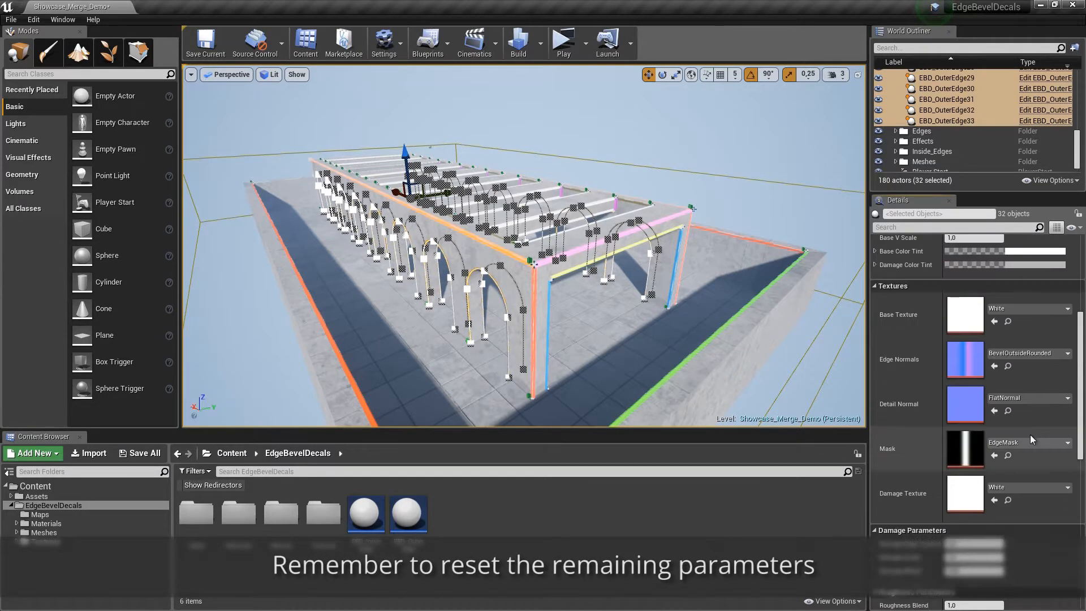
{"action": "scroll", "coordinate": [1031, 435], "scroll_direction": "up", "scroll_amount": 4}
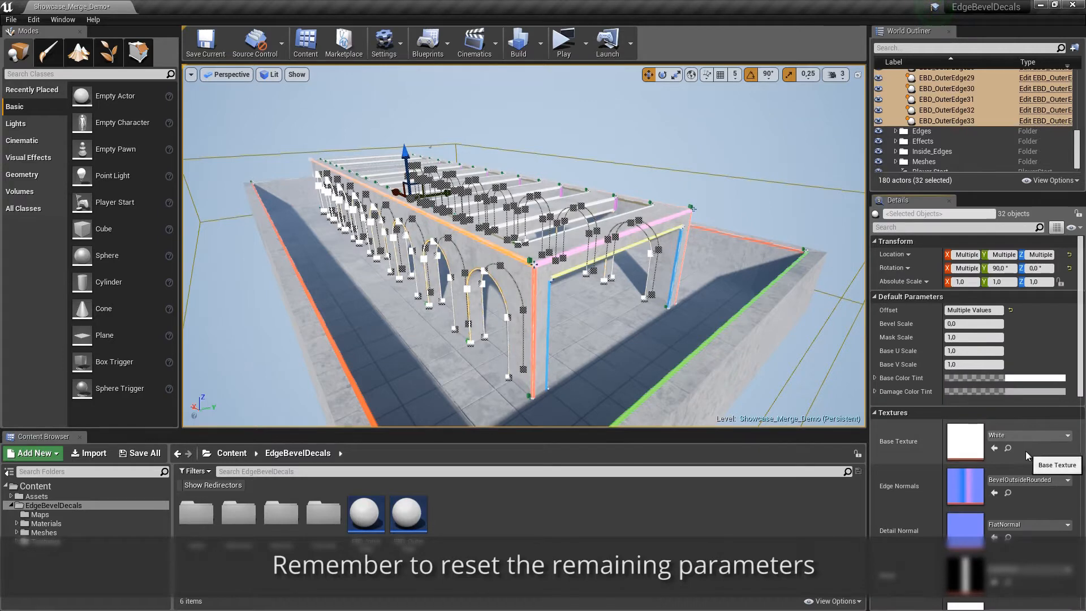
Open the Merge Actors developer tool for the selected arch decals
{"action": "left_click", "coordinate": [59, 22]}
{"action": "mouse_move", "coordinate": [107, 217]}
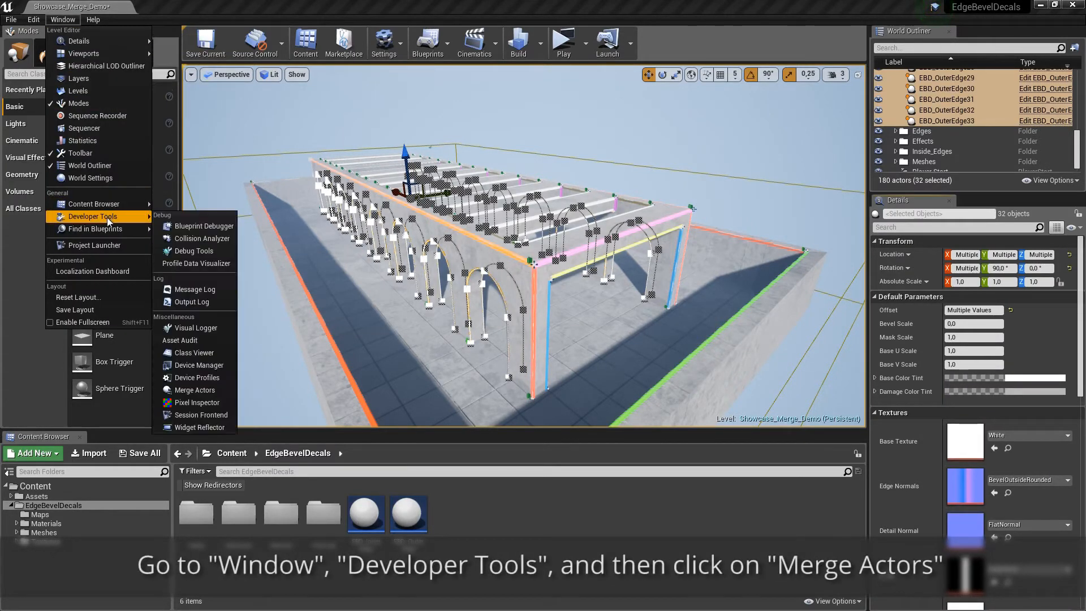
{"action": "left_click", "coordinate": [194, 390]}
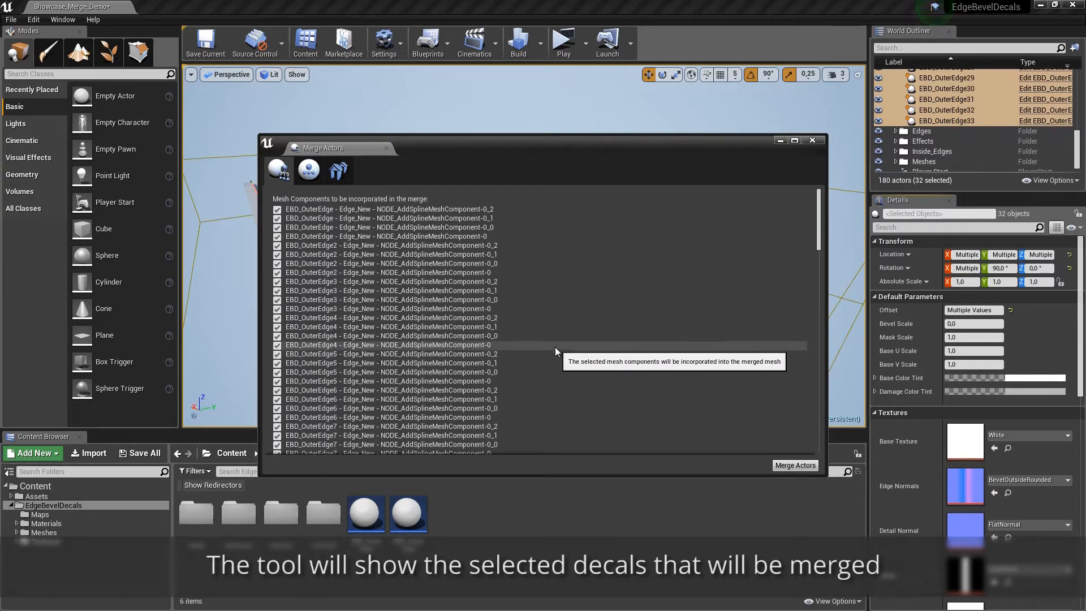
In the mesh settings, disable Merge Physics Data, choose Use specific LOD level and set Target Light Map Resolution to 1024
{"action": "scroll", "coordinate": [612, 338], "scroll_direction": "down", "scroll_amount": 5}
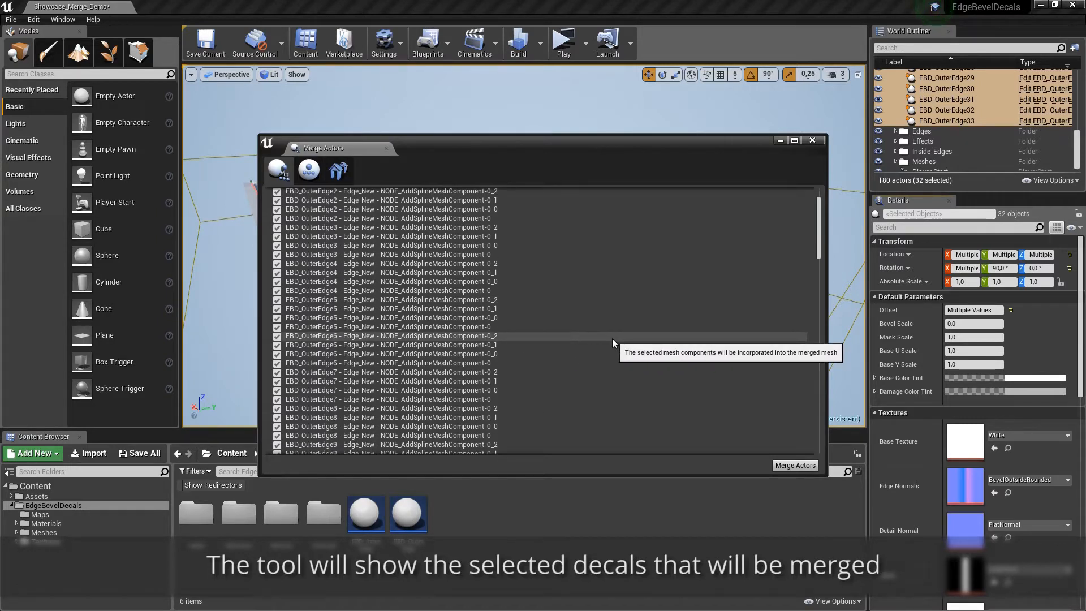
{"action": "scroll", "coordinate": [612, 340], "scroll_direction": "down", "scroll_amount": 15}
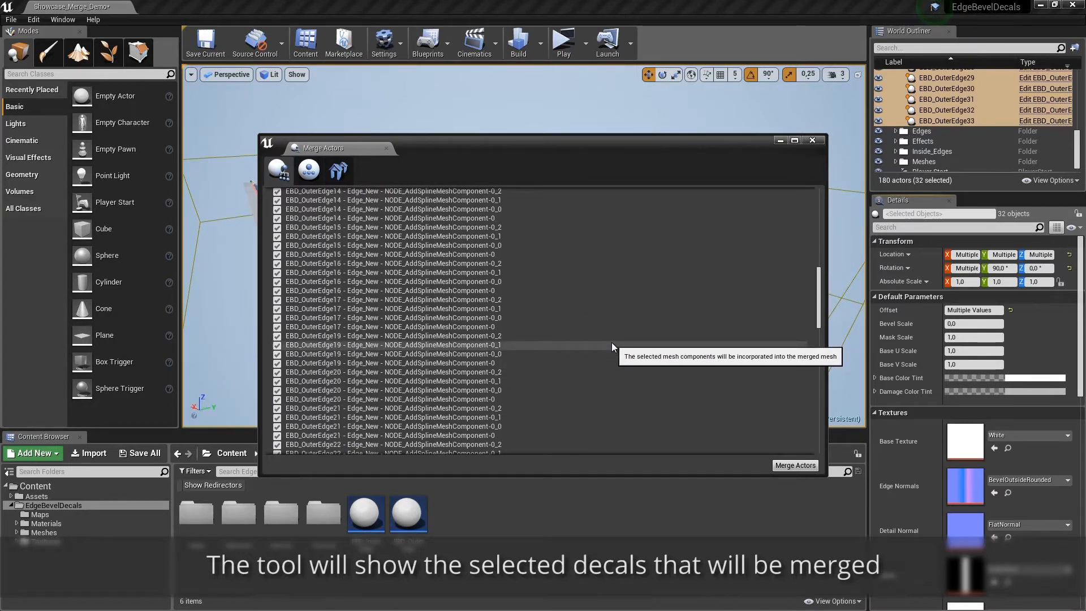
{"action": "scroll", "coordinate": [611, 346], "scroll_direction": "down", "scroll_amount": 20}
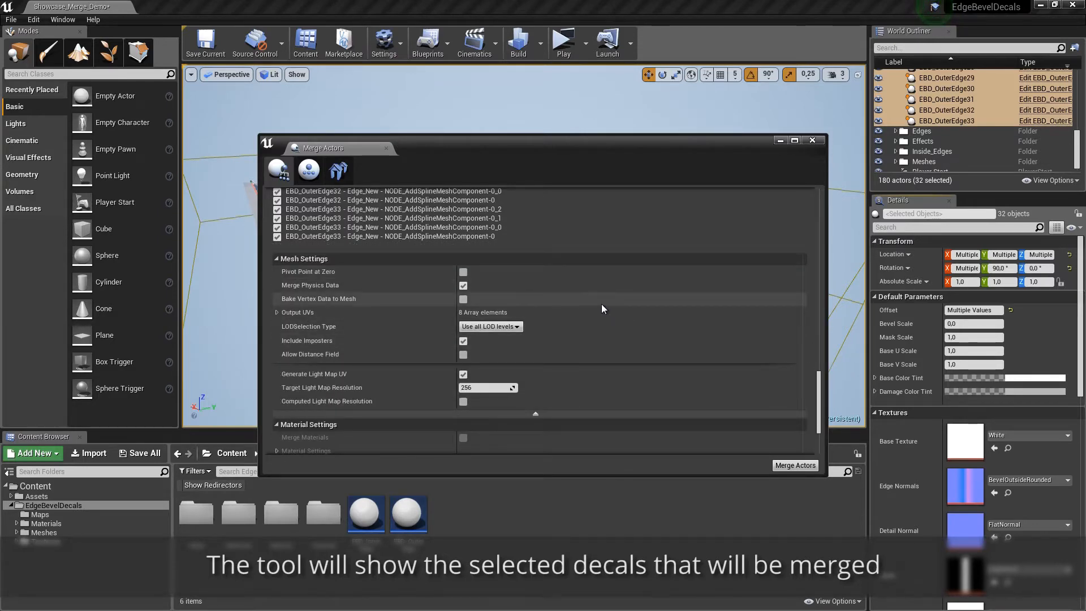
{"action": "left_click", "coordinate": [463, 285]}
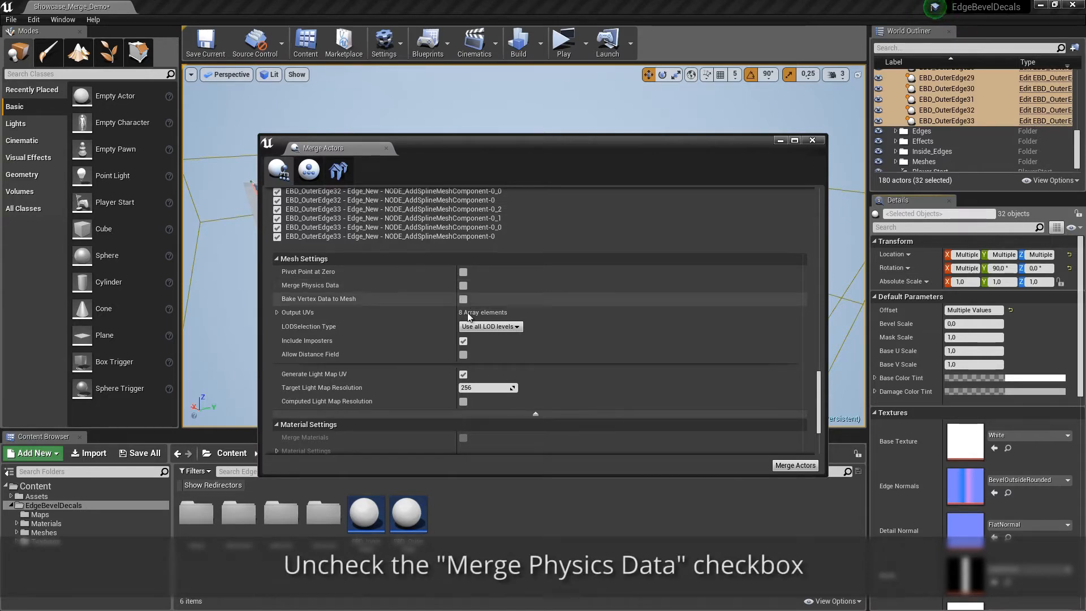
{"action": "left_click", "coordinate": [518, 327]}
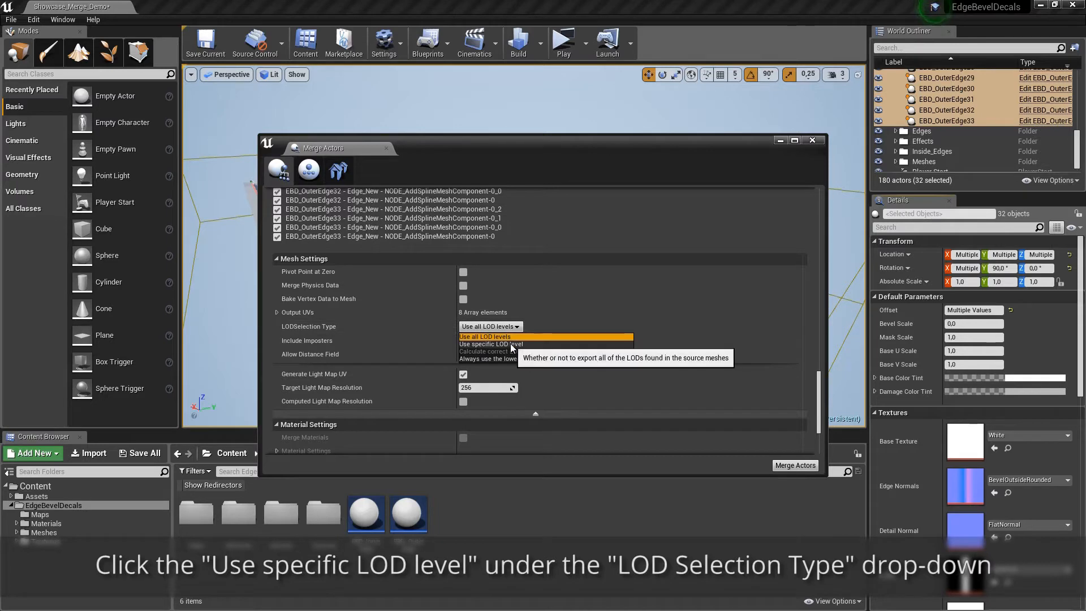
{"action": "left_click", "coordinate": [498, 344]}
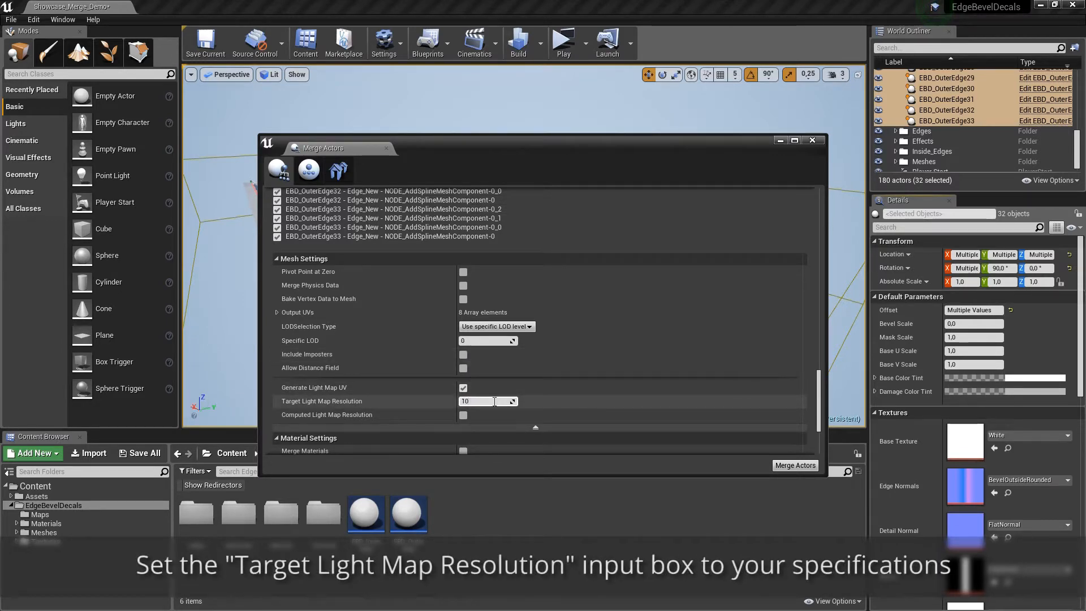
Enable Merge Materials, disable Use Vertex Data for Baking Material, and enable Replace Source Actors for the merge
{"action": "scroll", "coordinate": [549, 393], "scroll_direction": "down", "scroll_amount": 4}
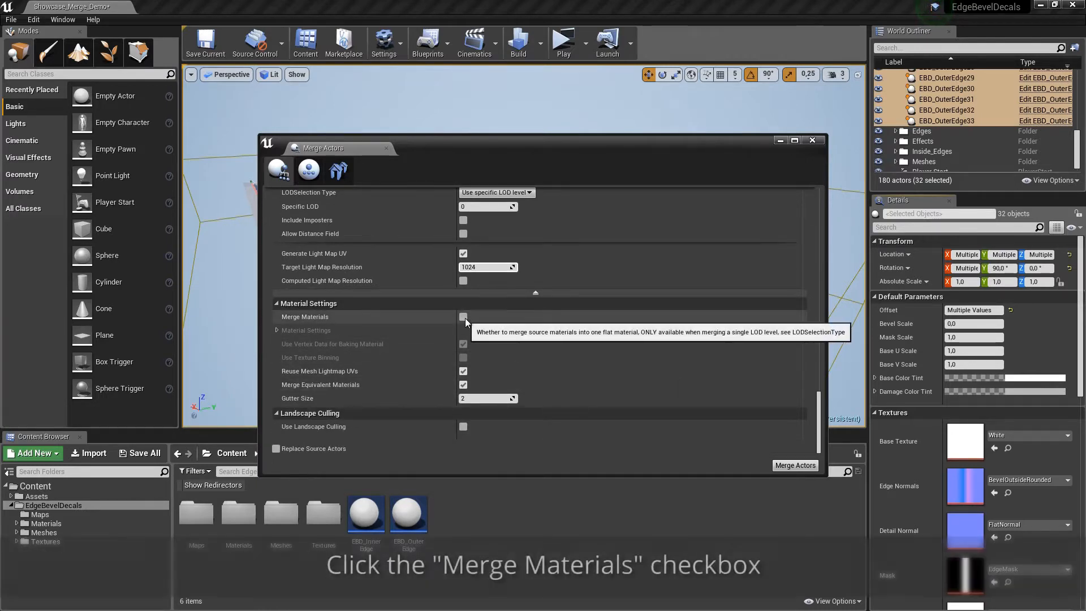
{"action": "left_click", "coordinate": [464, 317]}
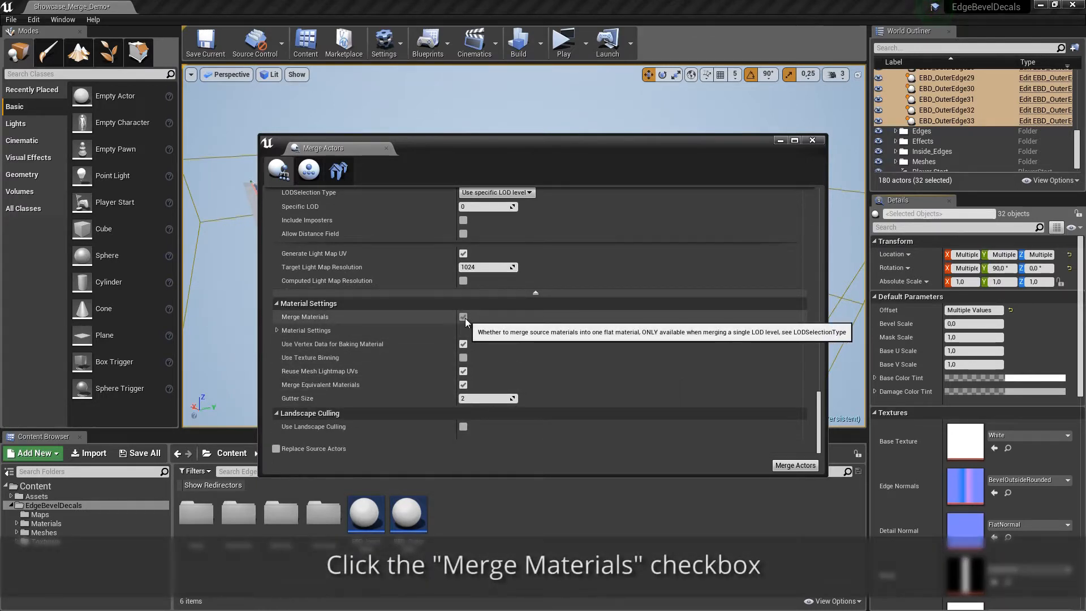
{"action": "left_click", "coordinate": [463, 344]}
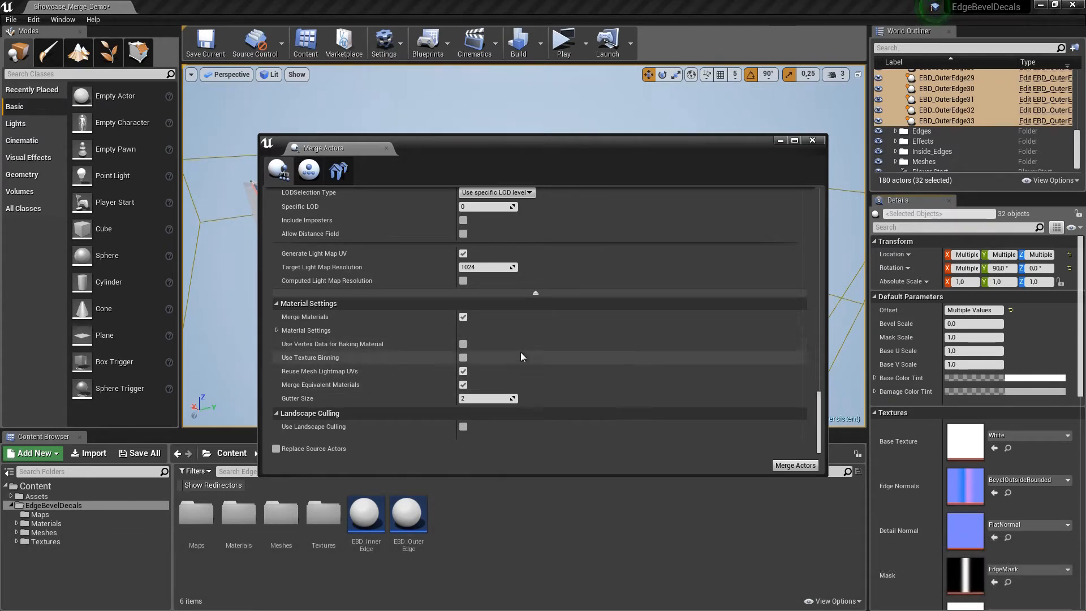
{"action": "left_click", "coordinate": [276, 449]}
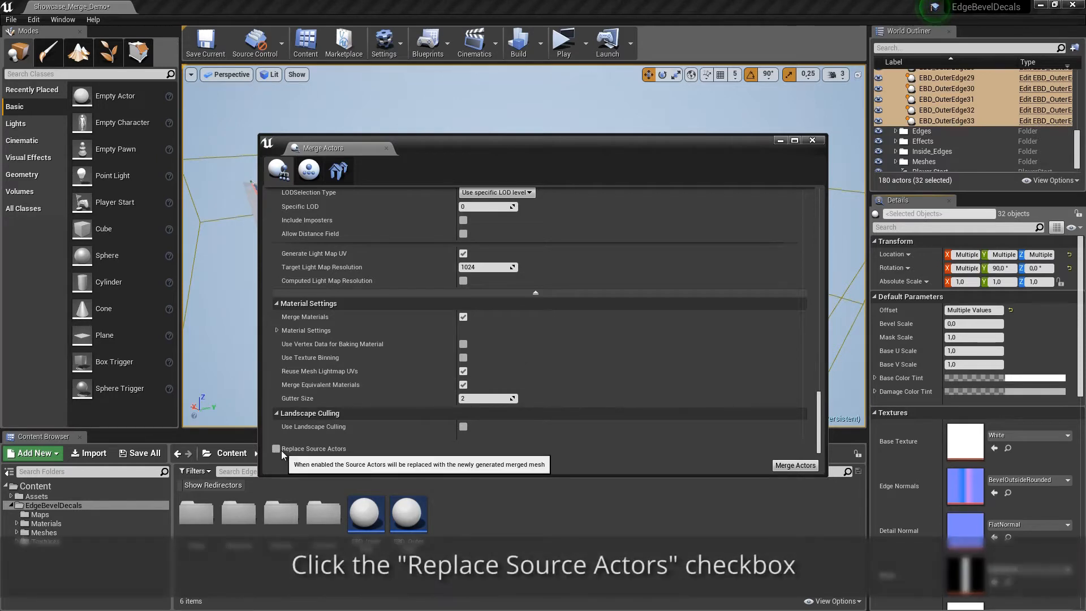
Merge the selected decals, save the mesh as Merged_Arches in the Content folder, and close the merge tool
{"action": "left_click", "coordinate": [795, 465]}
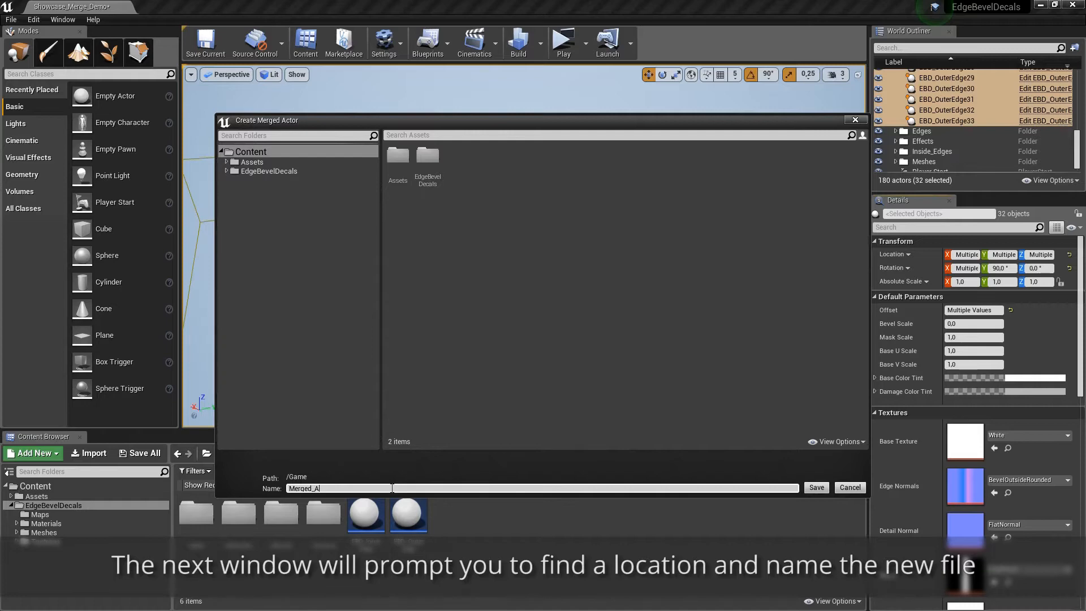
{"action": "type", "text": "Merged_Arches"}
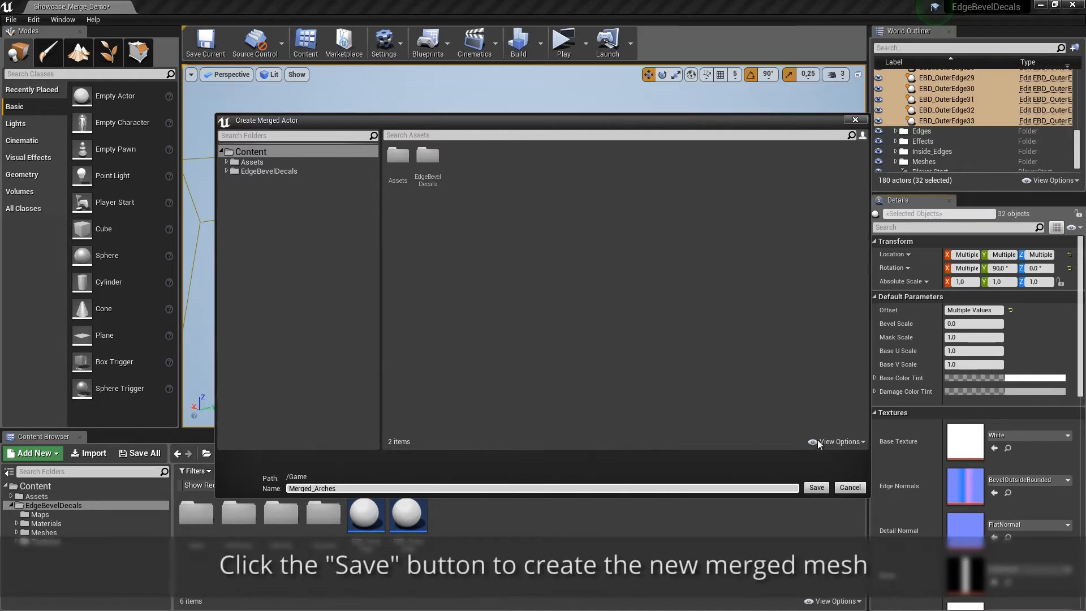
{"action": "left_click", "coordinate": [815, 488]}
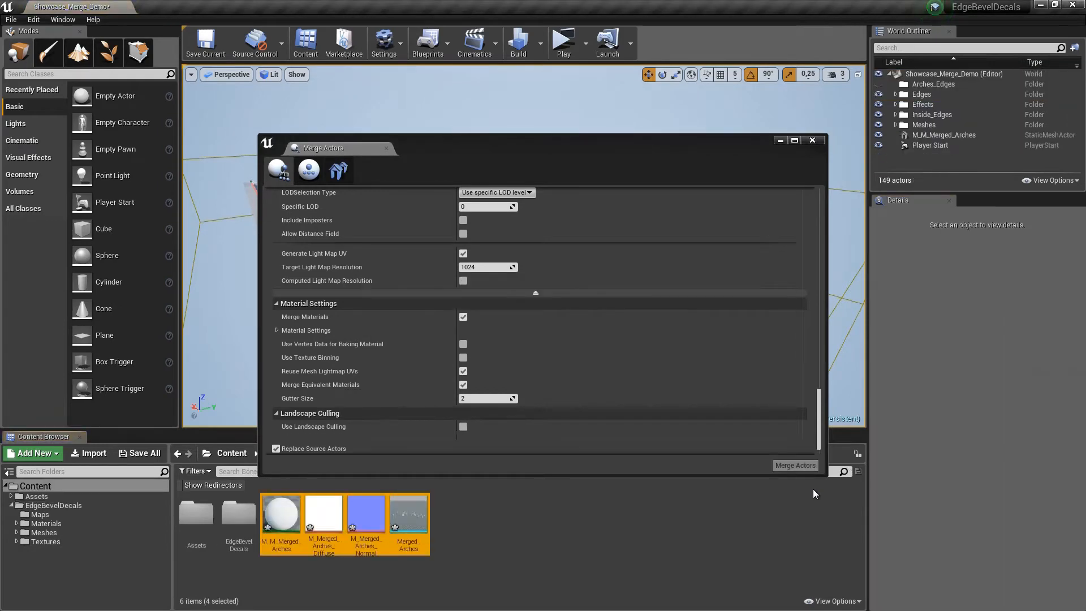
{"action": "left_click", "coordinate": [812, 140]}
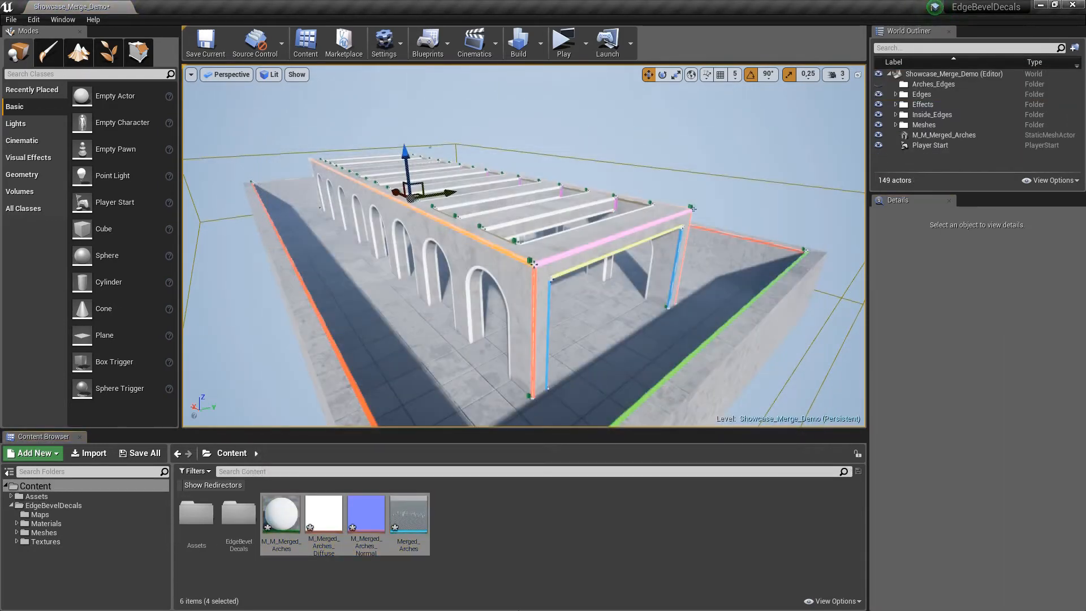
Open the Merged_Arches static mesh in its editor, enlarging and repositioning the editor window to inspect the mesh
{"action": "left_click", "coordinate": [512, 558]}
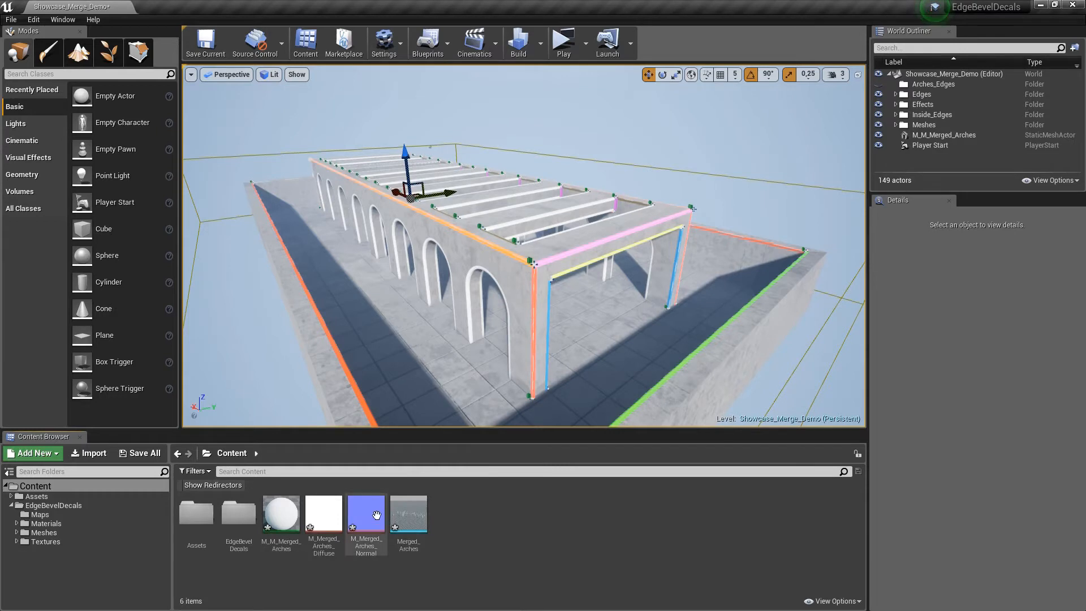
{"action": "double_click", "coordinate": [417, 514]}
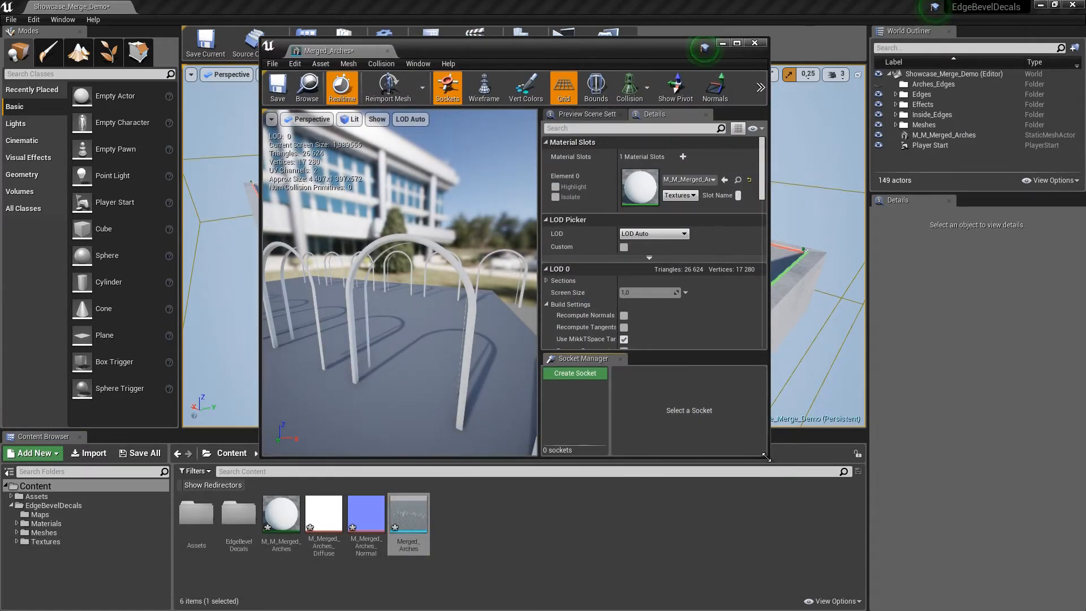
{"action": "left_click_drag", "start_coordinate": [766, 456], "coordinate": [1011, 539]}
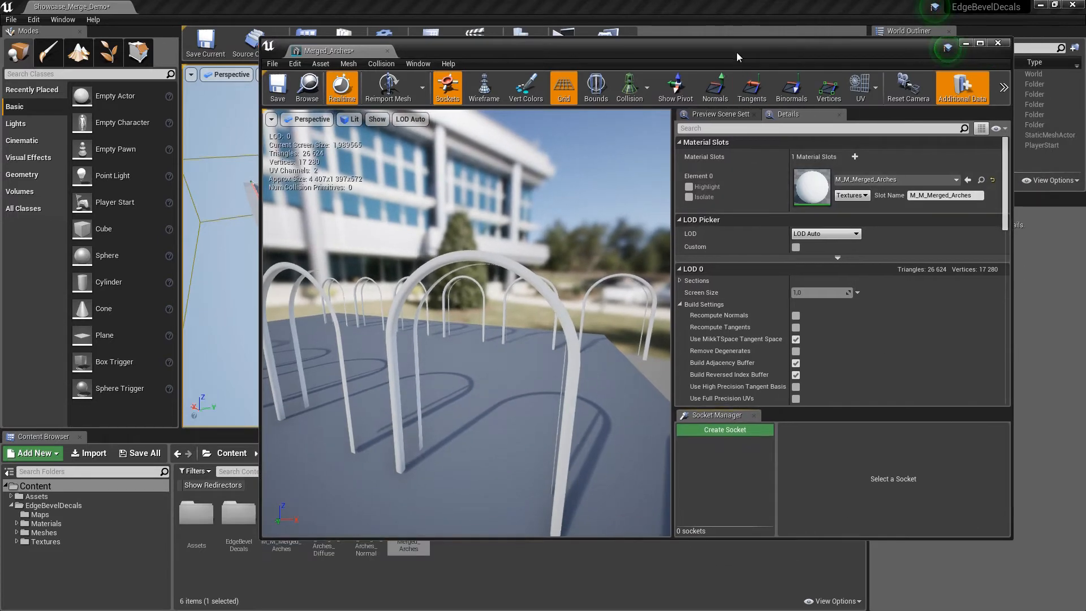
{"action": "left_click_drag", "start_coordinate": [738, 52], "coordinate": [617, 52]}
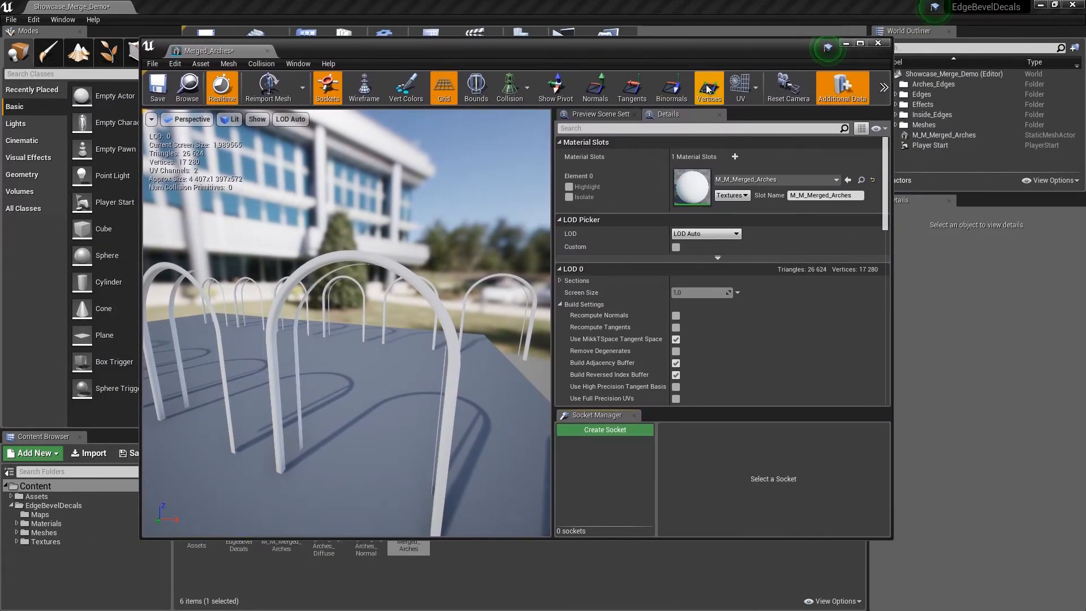
Overlay UV Channel 0 on the merged mesh to check its UV layout, and turn the overlay off again
{"action": "left_click", "coordinate": [754, 87]}
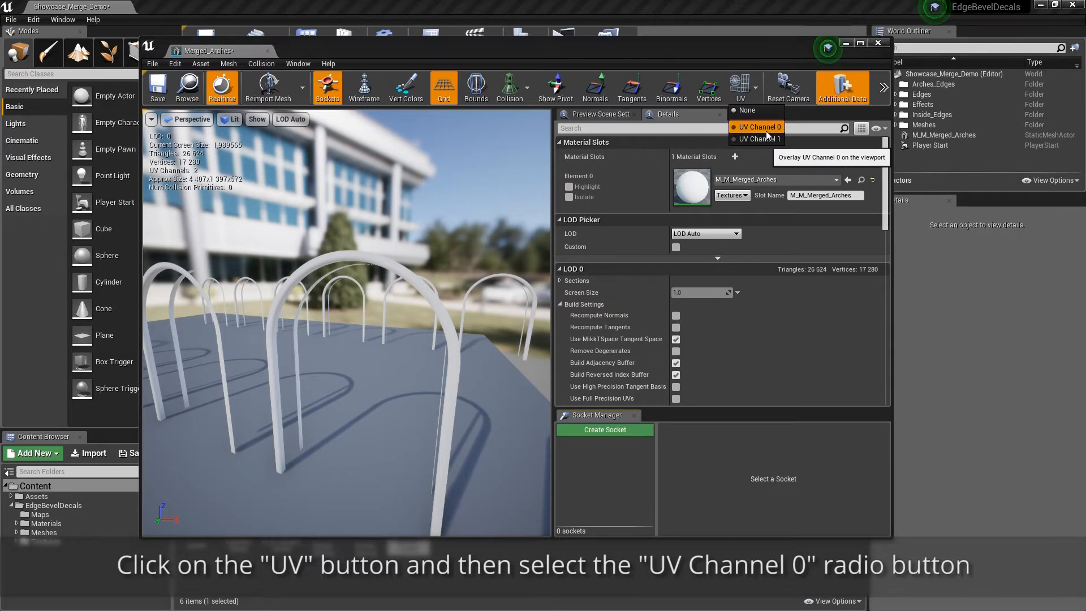
{"action": "left_click", "coordinate": [766, 130]}
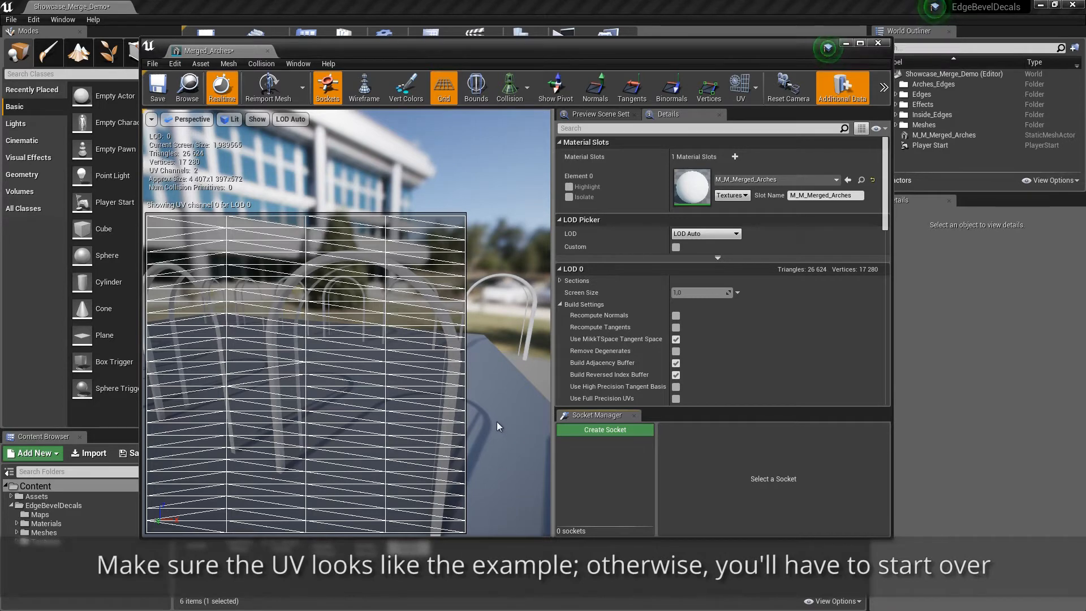
{"action": "left_click", "coordinate": [753, 90]}
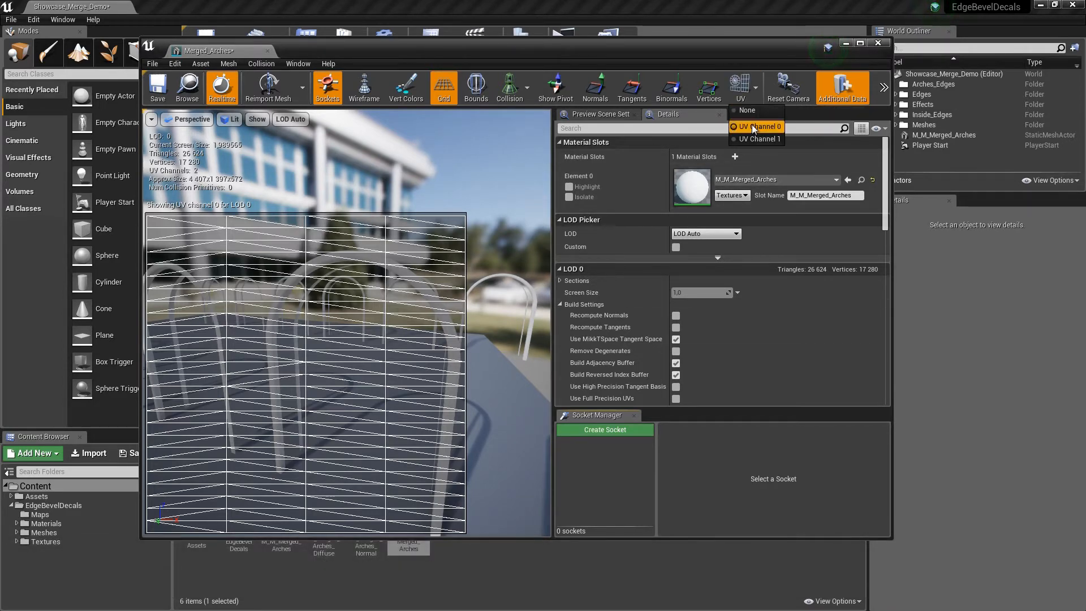
{"action": "left_click", "coordinate": [753, 127]}
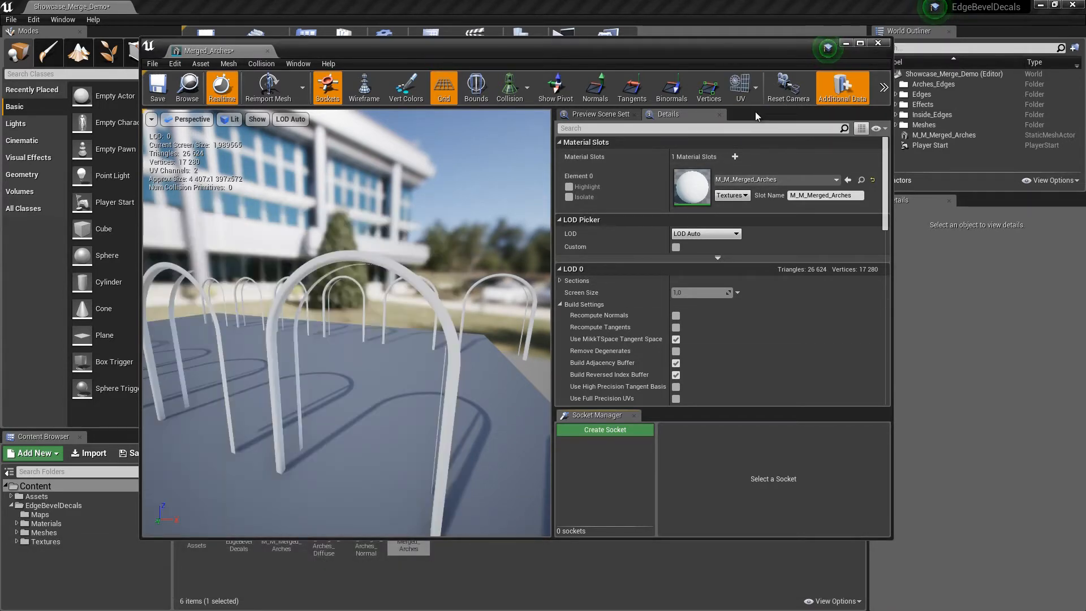
Clear the Element 0 material slot of the Merged_Arches mesh, save the mesh and close its editor
{"action": "left_click", "coordinate": [816, 182]}
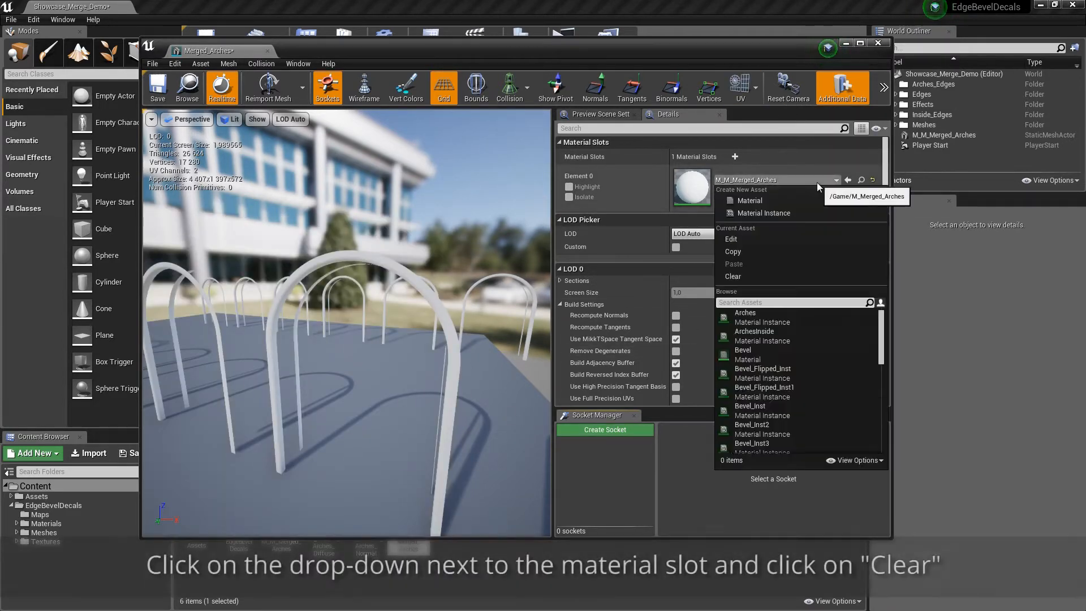
{"action": "left_click", "coordinate": [781, 276]}
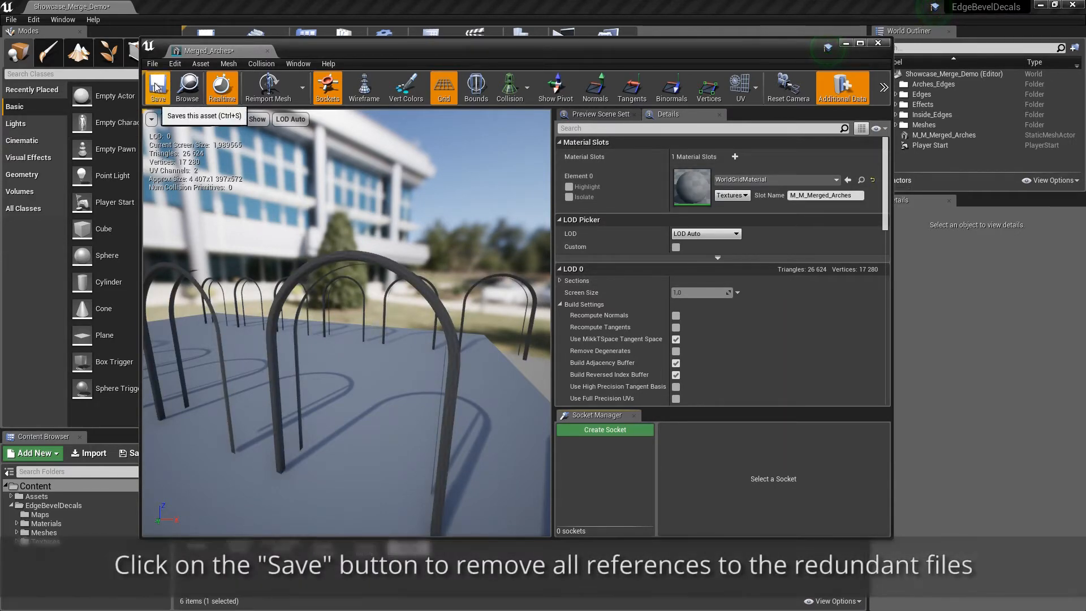
{"action": "left_click", "coordinate": [156, 87]}
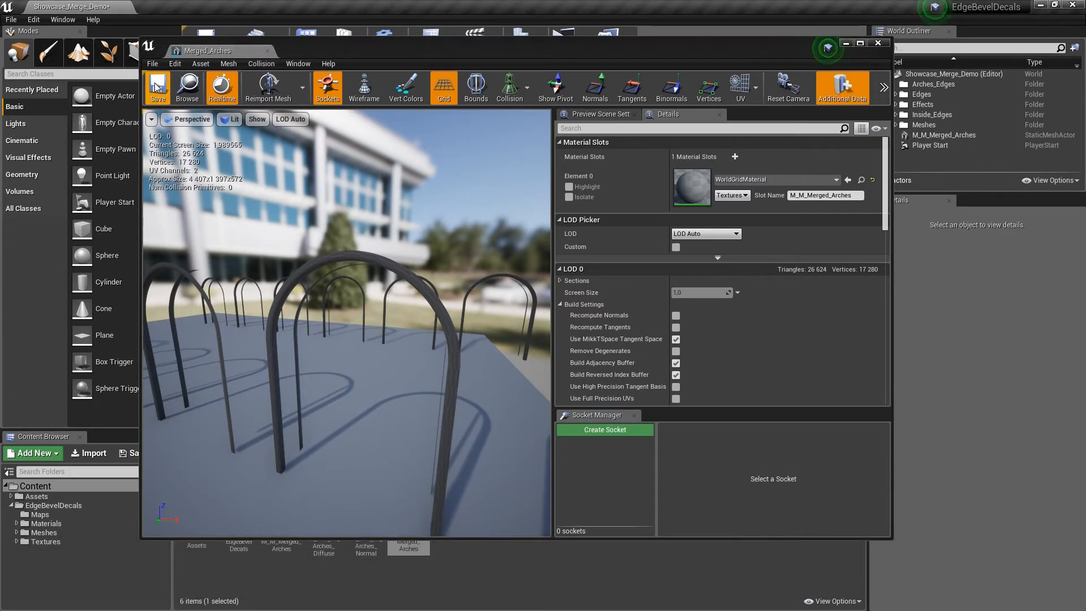
{"action": "left_click", "coordinate": [878, 43]}
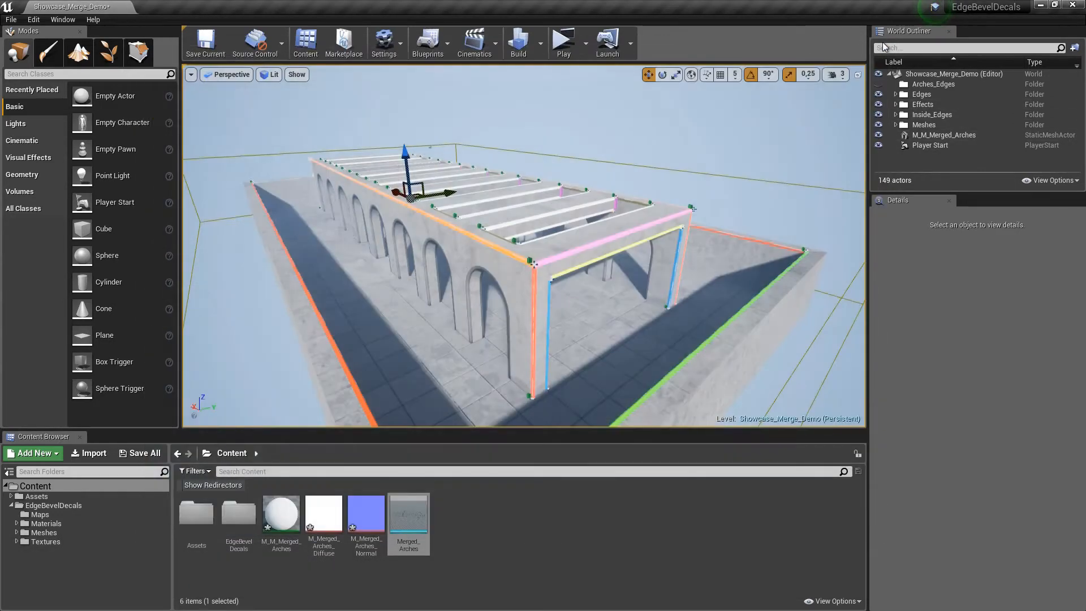
Delete the redundant M_M_Merged_Arches material and its Diffuse and Normal textures from the Content folder
{"action": "left_click", "coordinate": [366, 514]}
{"action": "left_click", "coordinate": [323, 514], "text": "ctrl"}
{"action": "left_click", "coordinate": [281, 514], "text": "ctrl"}
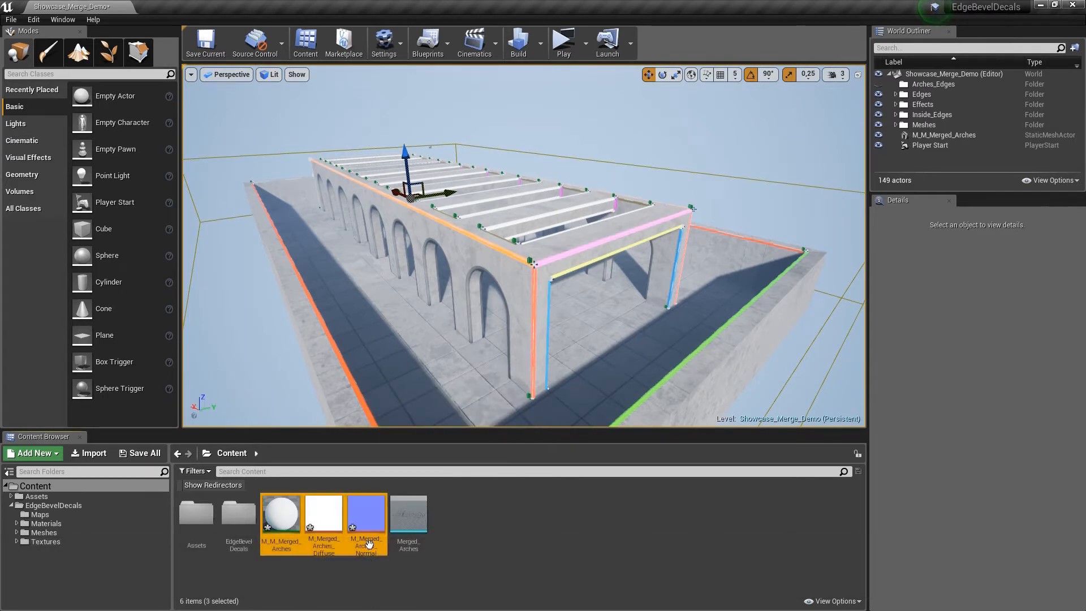
{"action": "right_click", "coordinate": [369, 517]}
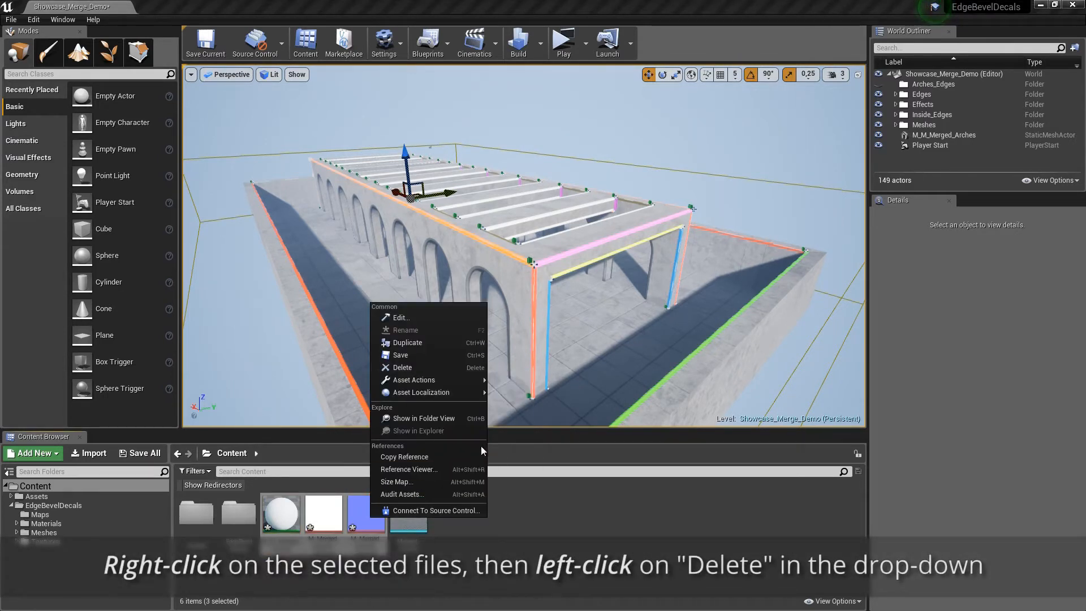
{"action": "left_click", "coordinate": [466, 371]}
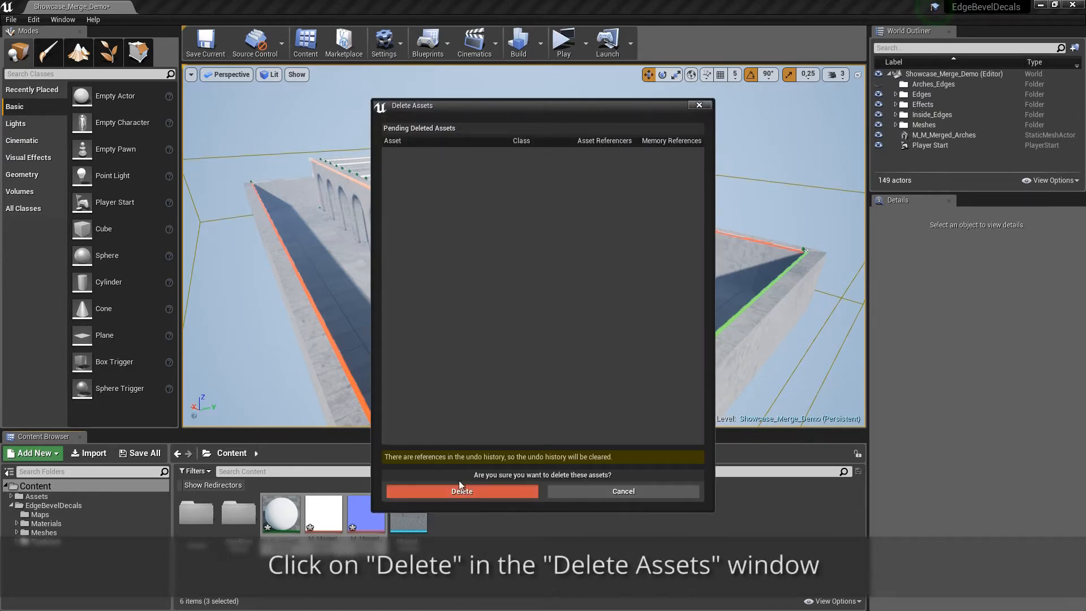
{"action": "left_click", "coordinate": [468, 492]}
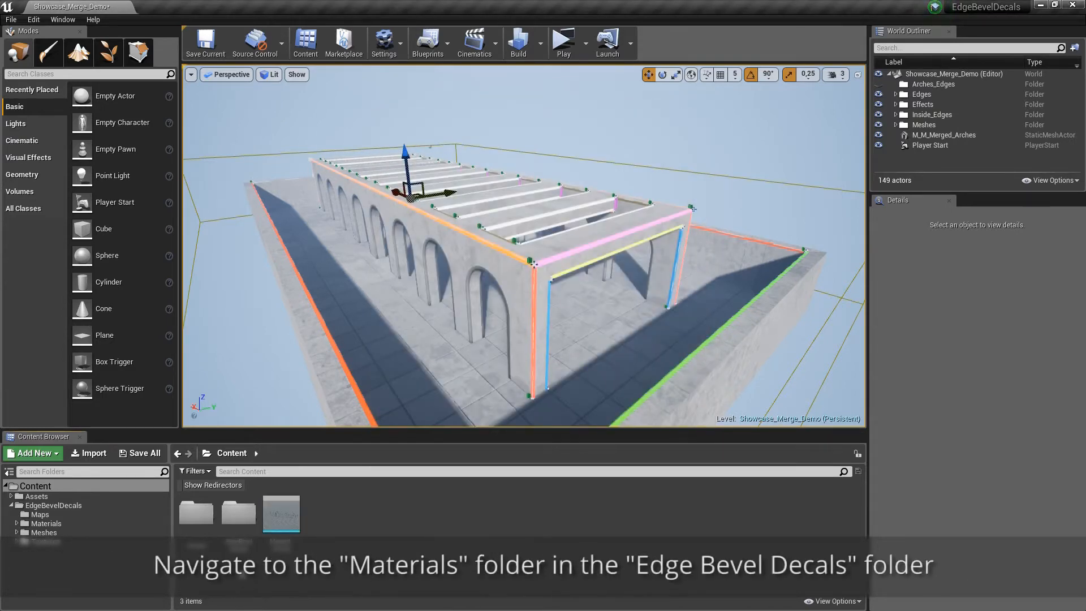
In the EdgeBevelDecals Materials folder, duplicate the Bevel_Inst material instance as Arches and save the copy
{"action": "double_click", "coordinate": [238, 514]}
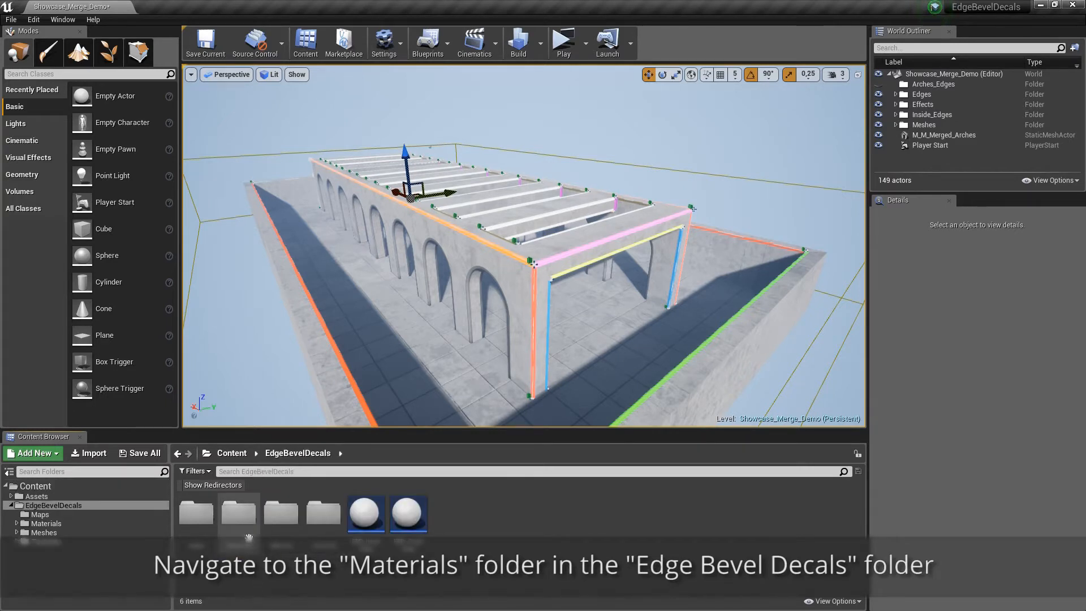
{"action": "double_click", "coordinate": [238, 516]}
{"action": "left_click", "coordinate": [322, 515]}
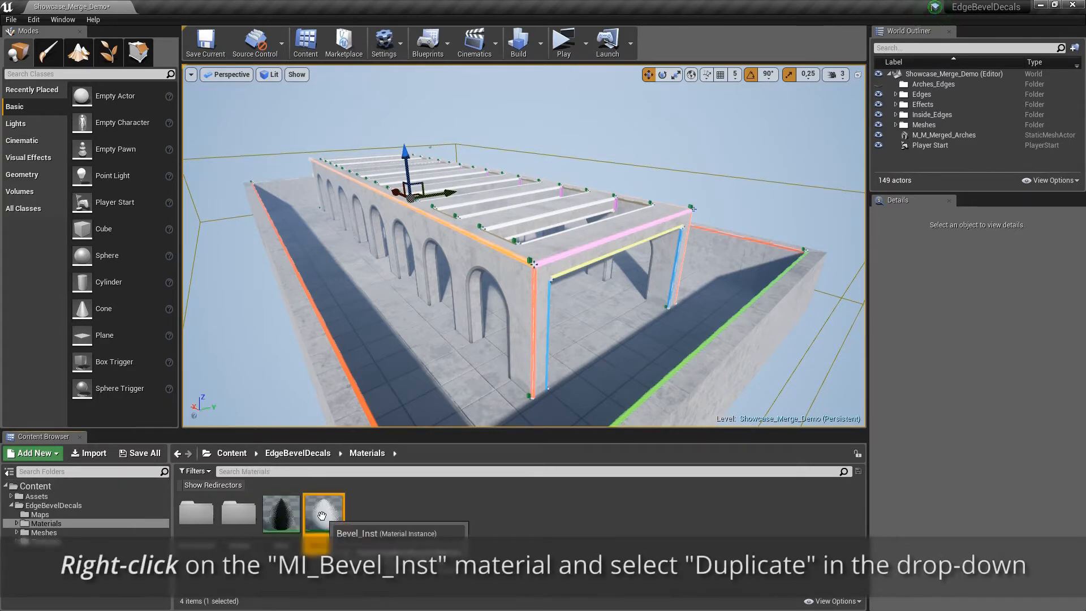
{"action": "right_click", "coordinate": [322, 515]}
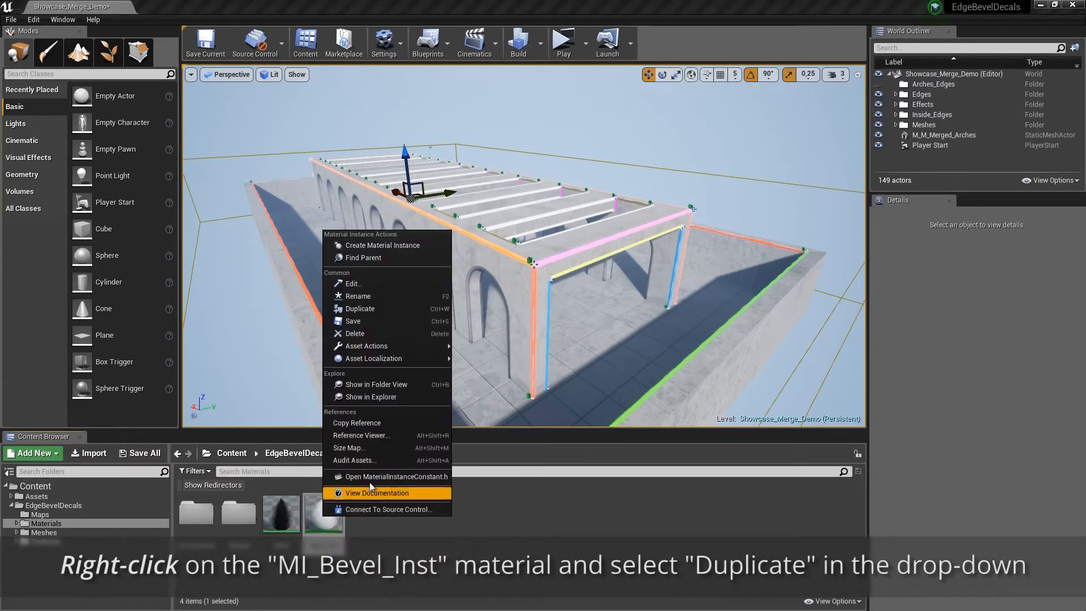
{"action": "left_click", "coordinate": [427, 306]}
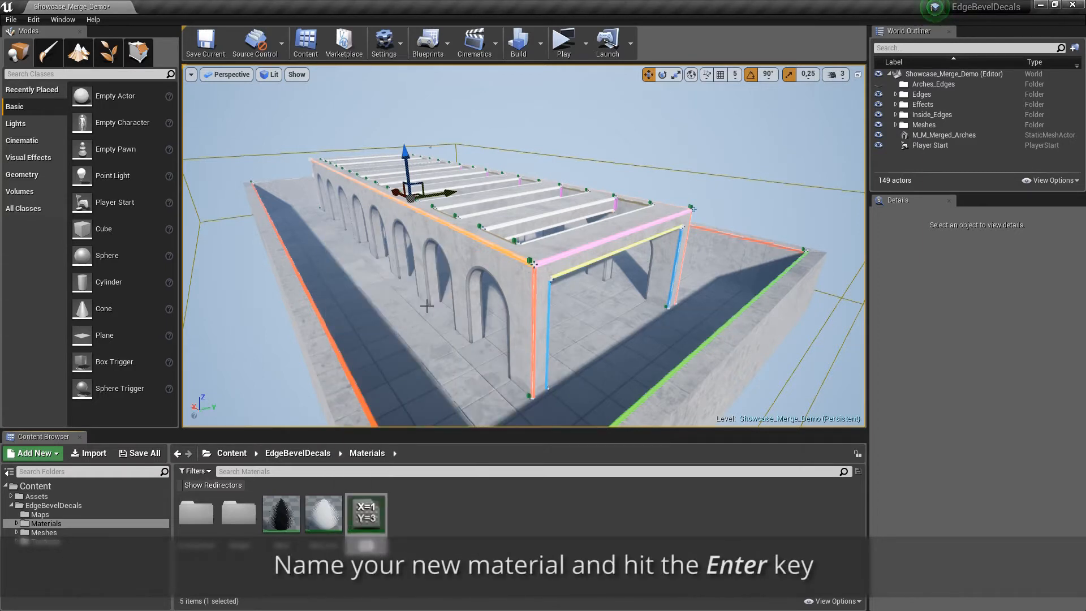
{"action": "key", "text": "Return"}
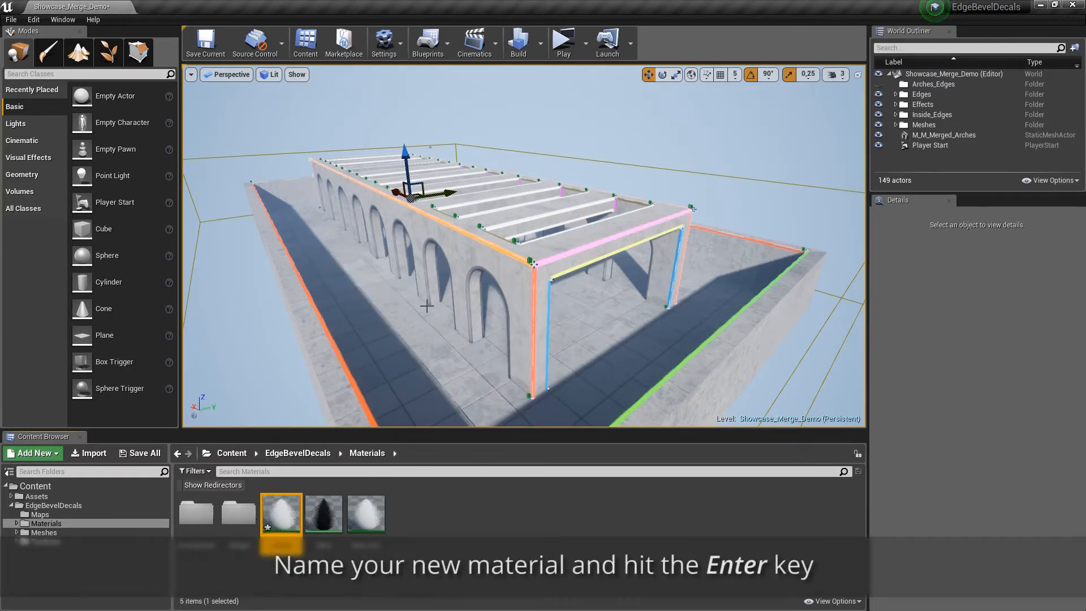
{"action": "right_click", "coordinate": [274, 507]}
{"action": "left_click", "coordinate": [377, 318]}
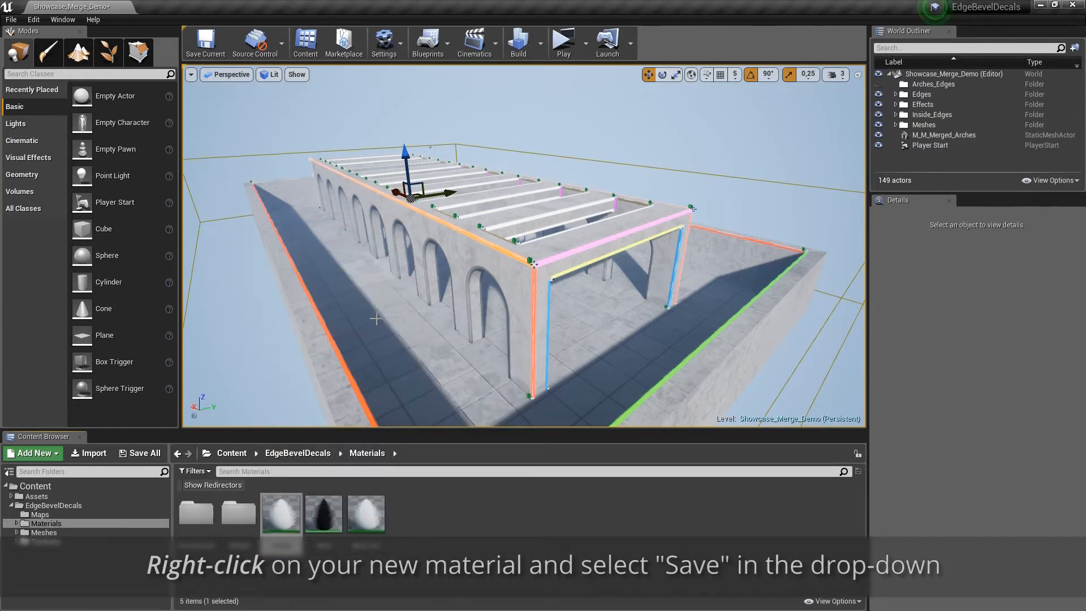
Reopen the Merged_Arches mesh, shorten its editor window, and browse to the EdgeBevelDecals Materials folder beneath it
{"action": "left_click", "coordinate": [238, 454]}
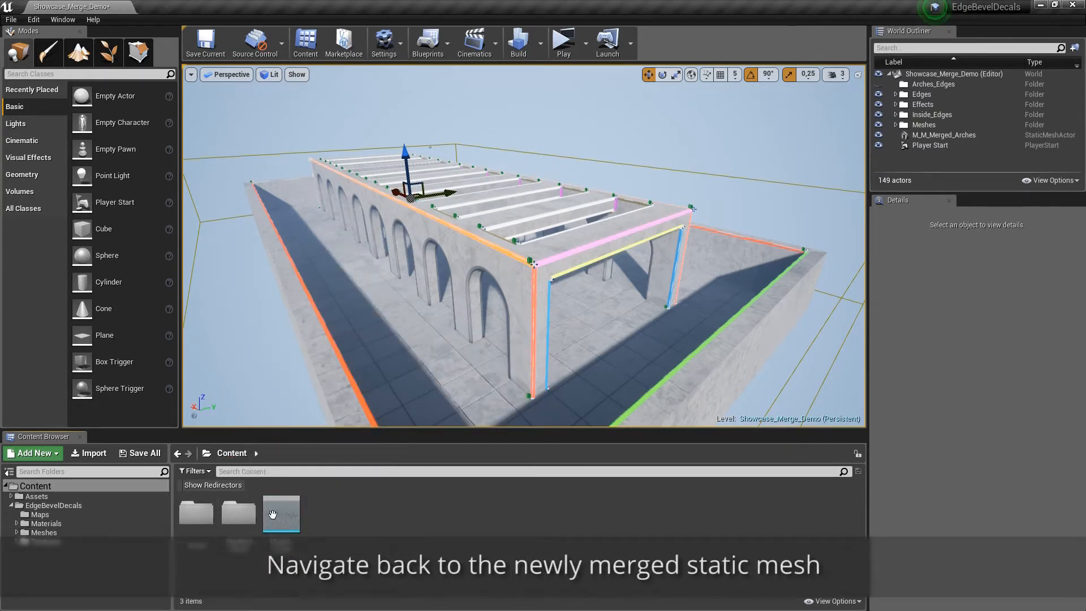
{"action": "double_click", "coordinate": [281, 515]}
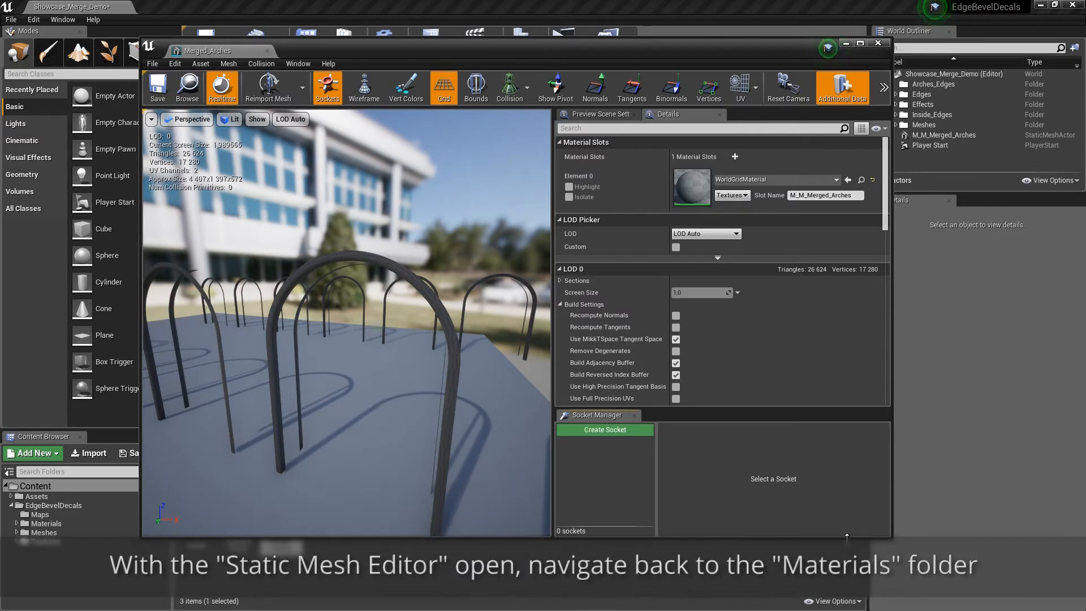
{"action": "left_click_drag", "start_coordinate": [832, 536], "coordinate": [832, 472]}
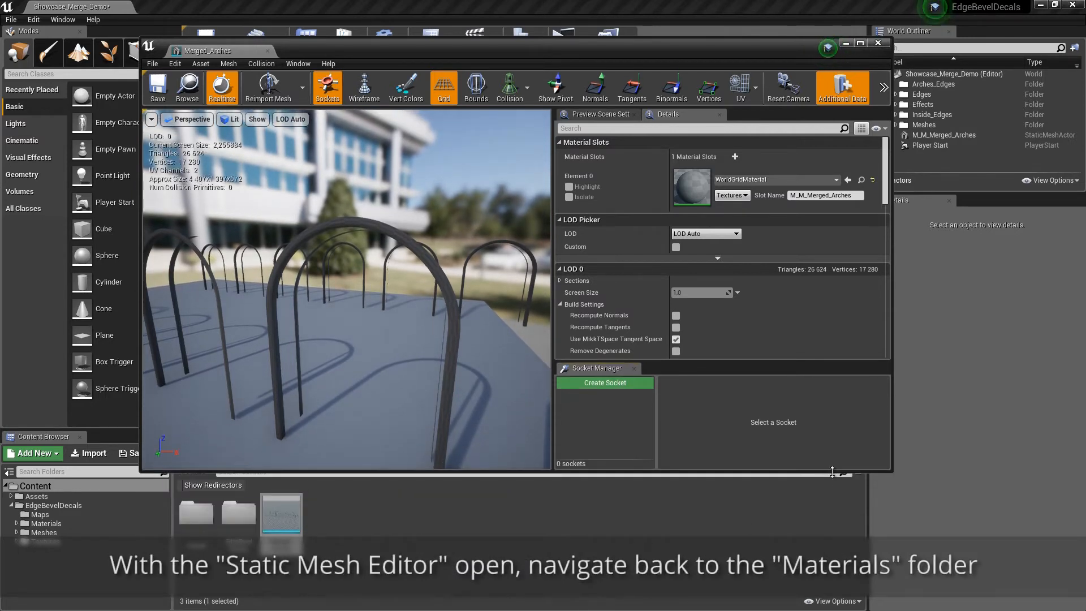
{"action": "double_click", "coordinate": [238, 512]}
{"action": "double_click", "coordinate": [237, 524]}
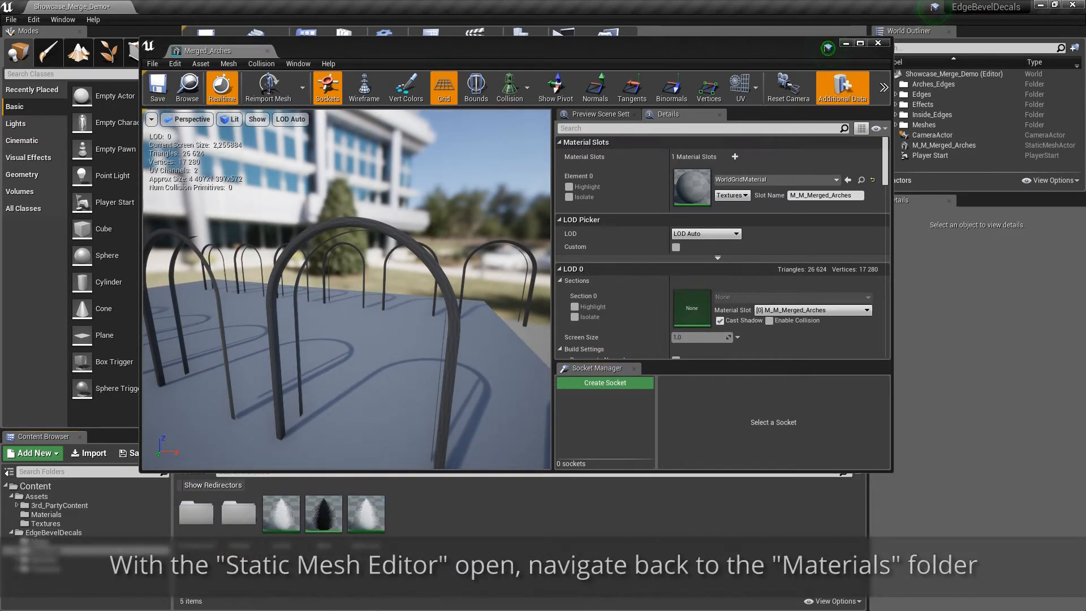
Assign the Arches material instance to the mesh's Element 0 slot, save the mesh and close its editor
{"action": "left_click_drag", "start_coordinate": [281, 513], "coordinate": [693, 188]}
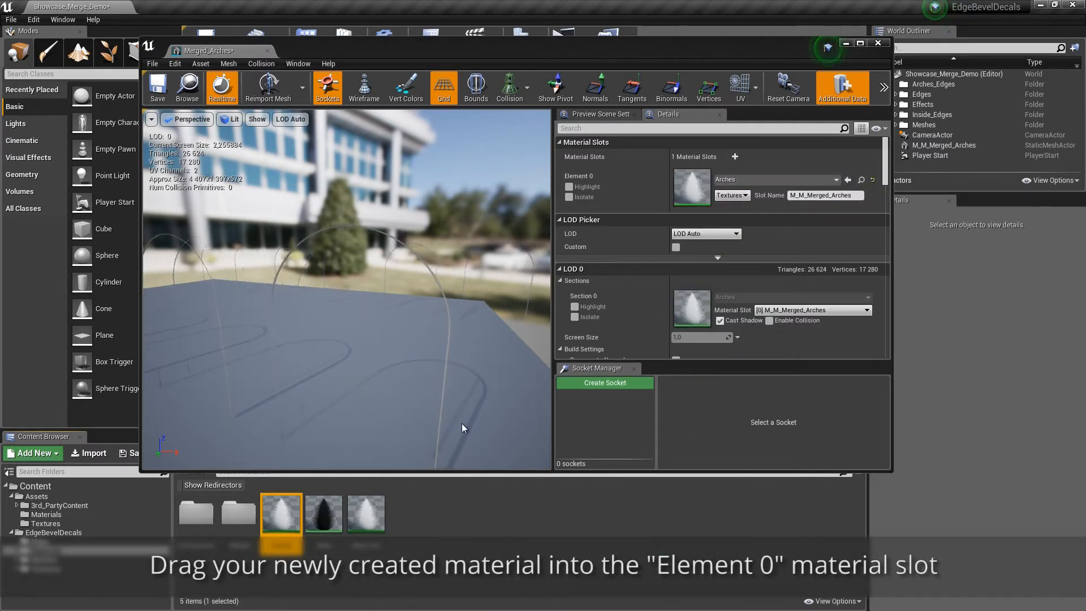
{"action": "left_click", "coordinate": [158, 88]}
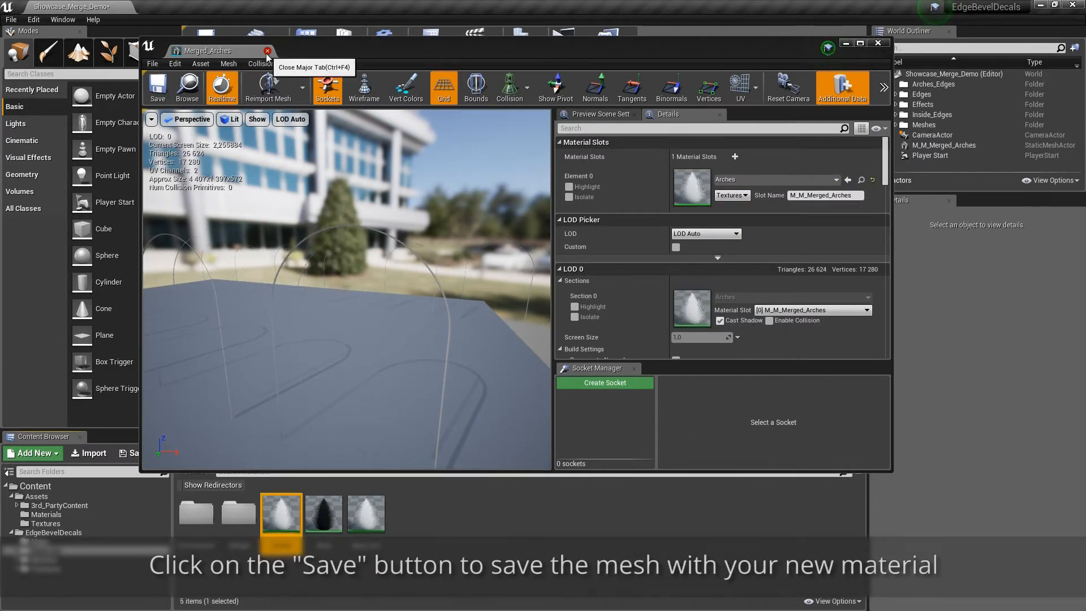
{"action": "left_click", "coordinate": [267, 51]}
Select the merged arch decal mesh in the level, disable Cast Shadow in its lighting settings, and deselect the mesh
{"action": "right_click_drag", "start_coordinate": [430, 226], "coordinate": [499, 349]}
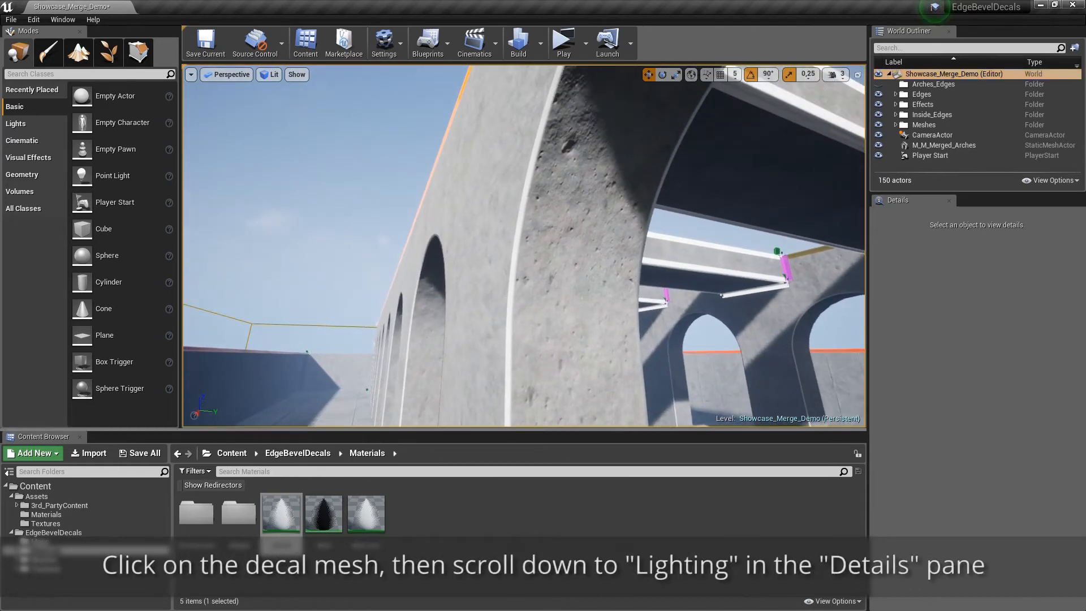
{"action": "left_click", "coordinate": [510, 298]}
{"action": "scroll", "coordinate": [1040, 409], "scroll_direction": "down", "scroll_amount": 6}
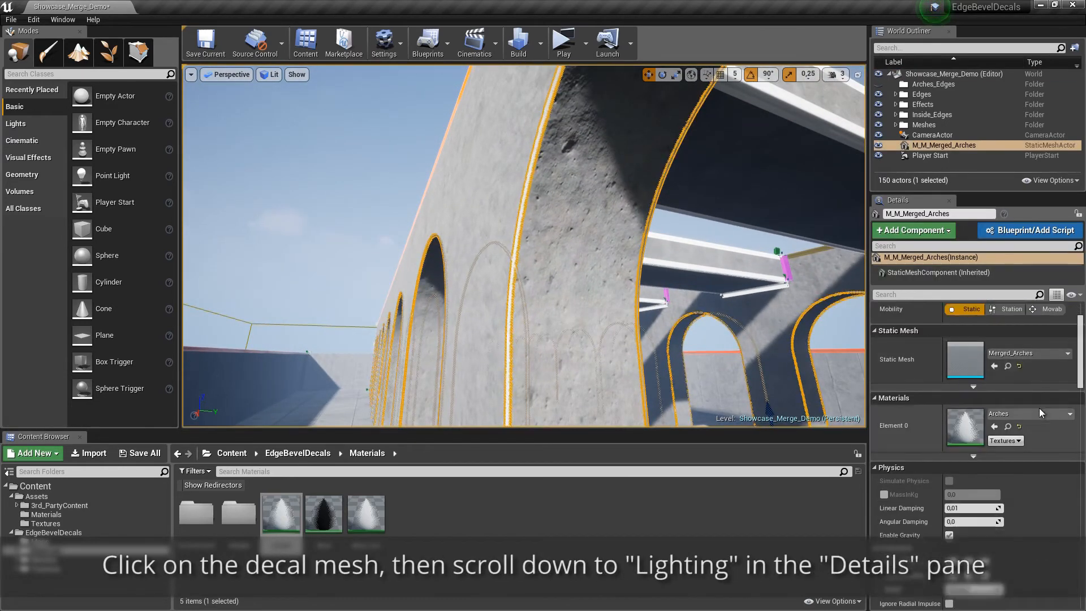
{"action": "scroll", "coordinate": [1028, 416], "scroll_direction": "down", "scroll_amount": 6}
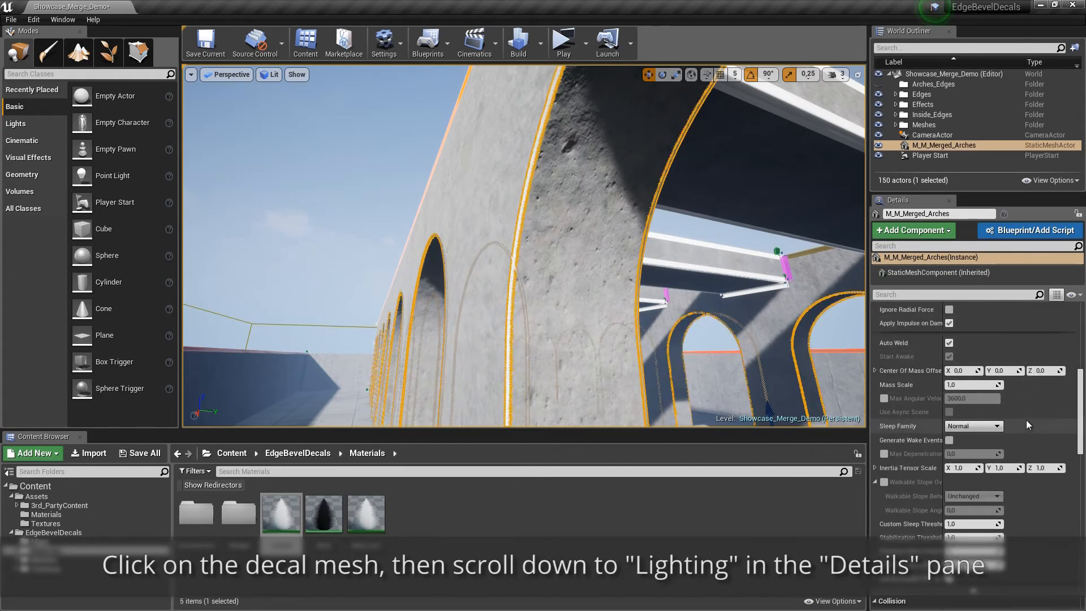
{"action": "scroll", "coordinate": [1025, 425], "scroll_direction": "down", "scroll_amount": 3}
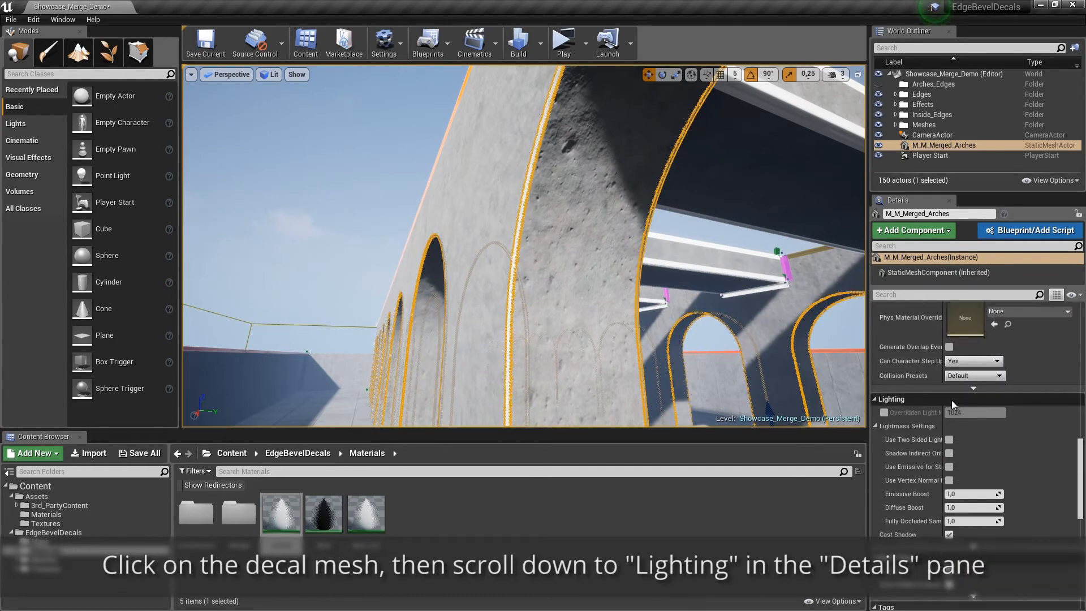
{"action": "scroll", "coordinate": [1029, 441], "scroll_direction": "down", "scroll_amount": 5}
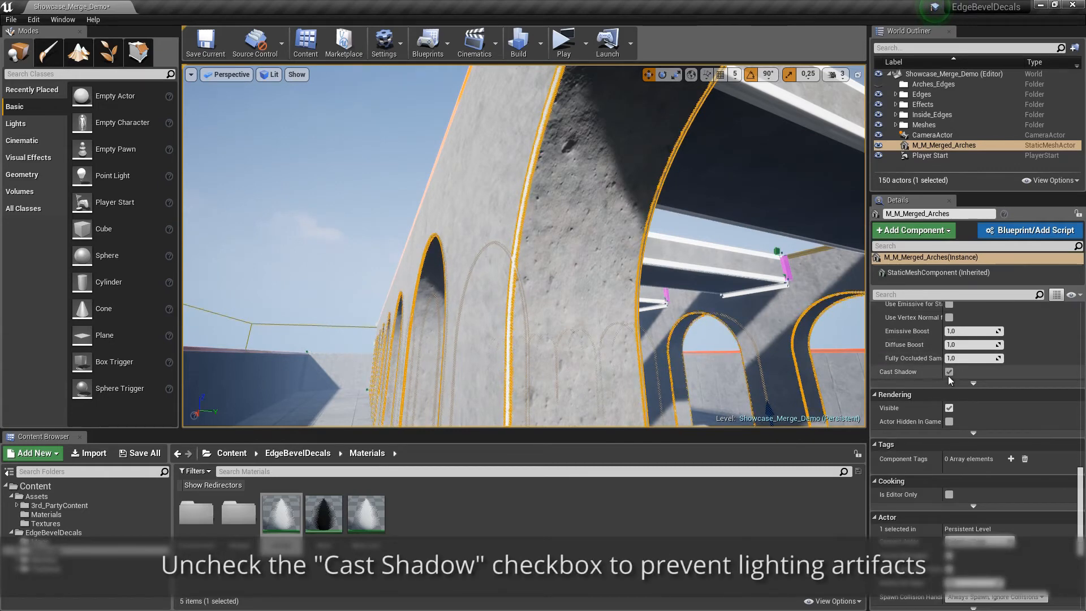
{"action": "left_click", "coordinate": [950, 373]}
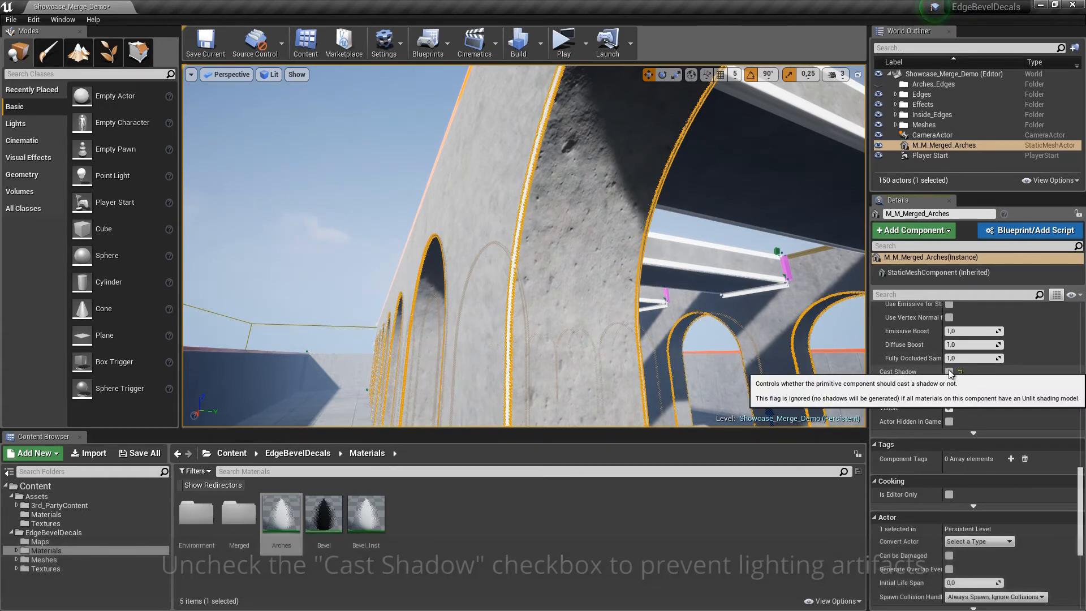
{"action": "left_click", "coordinate": [361, 191]}
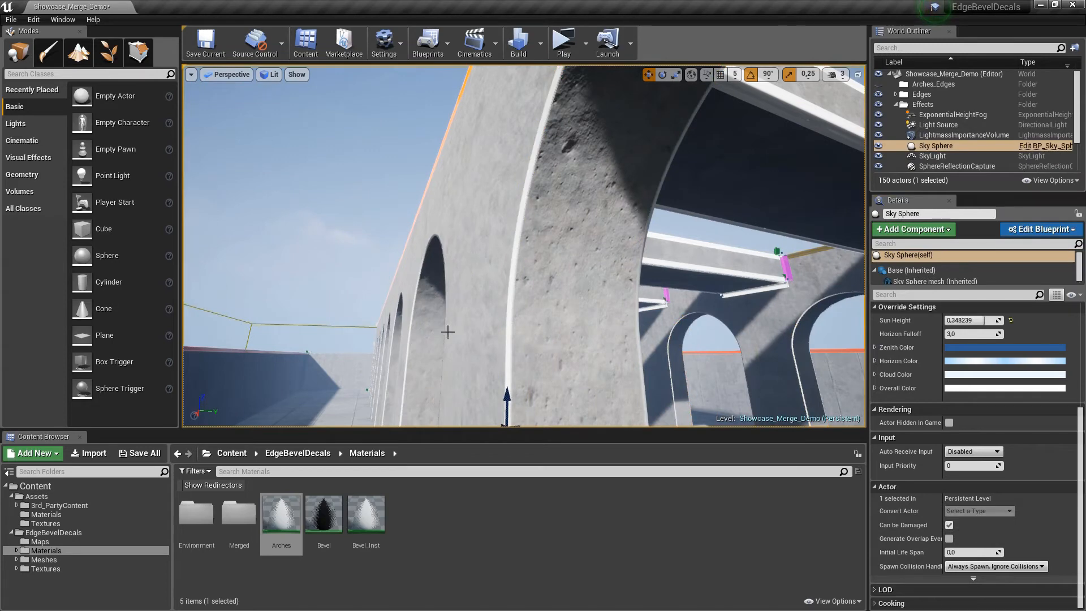
Open the Arches material instance, then move and narrow its editor window so the arch decals stay visible beside it
{"action": "double_click", "coordinate": [280, 522]}
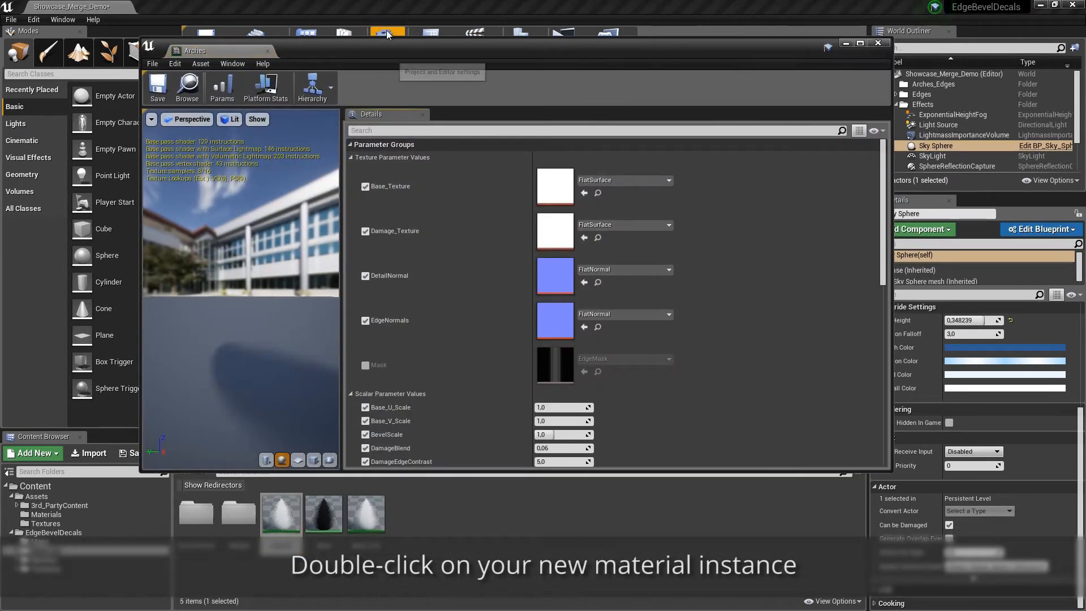
{"action": "left_click_drag", "start_coordinate": [428, 52], "coordinate": [609, 75]}
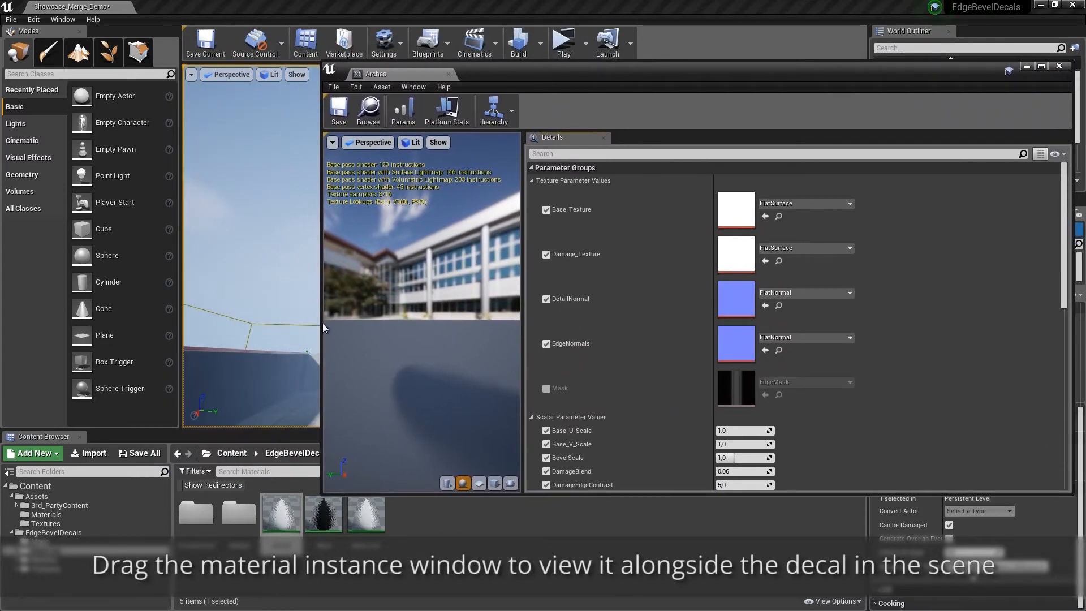
{"action": "left_click_drag", "start_coordinate": [319, 325], "coordinate": [596, 338]}
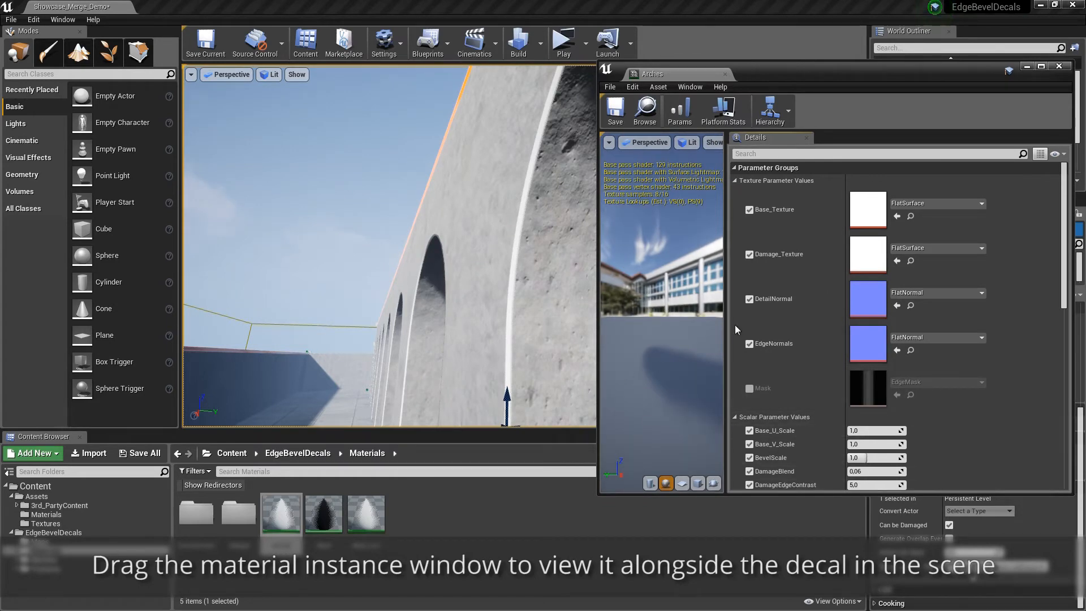
Set both Base_Texture and Damage_Texture of the Arches material instance to ConcreteDetail_diffuse
{"action": "left_click", "coordinate": [929, 205]}
{"action": "scroll", "coordinate": [922, 372], "scroll_direction": "down", "scroll_amount": 1}
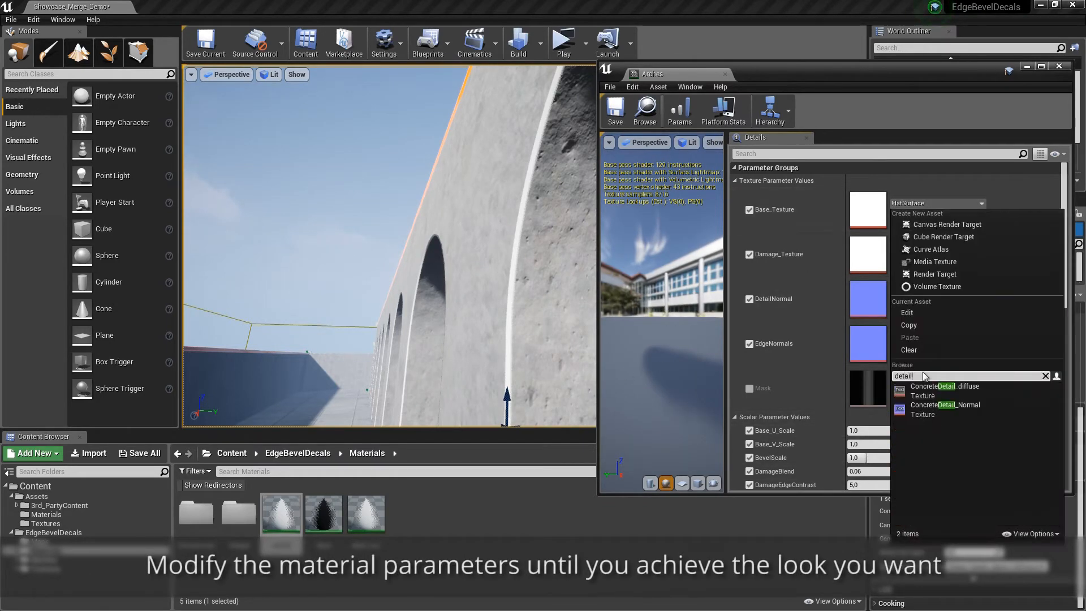
{"action": "left_click", "coordinate": [922, 371]}
{"action": "left_click", "coordinate": [950, 249]}
{"action": "scroll", "coordinate": [949, 436], "scroll_direction": "down", "scroll_amount": 1}
{"action": "left_click", "coordinate": [950, 436]}
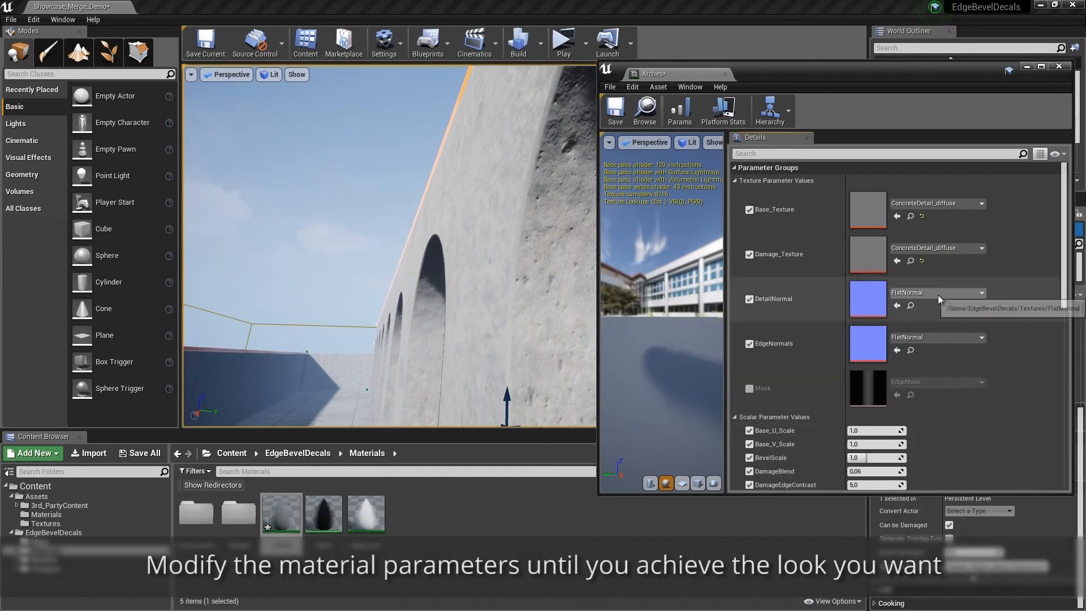
{"action": "key", "text": "ctrl+alt+s"}
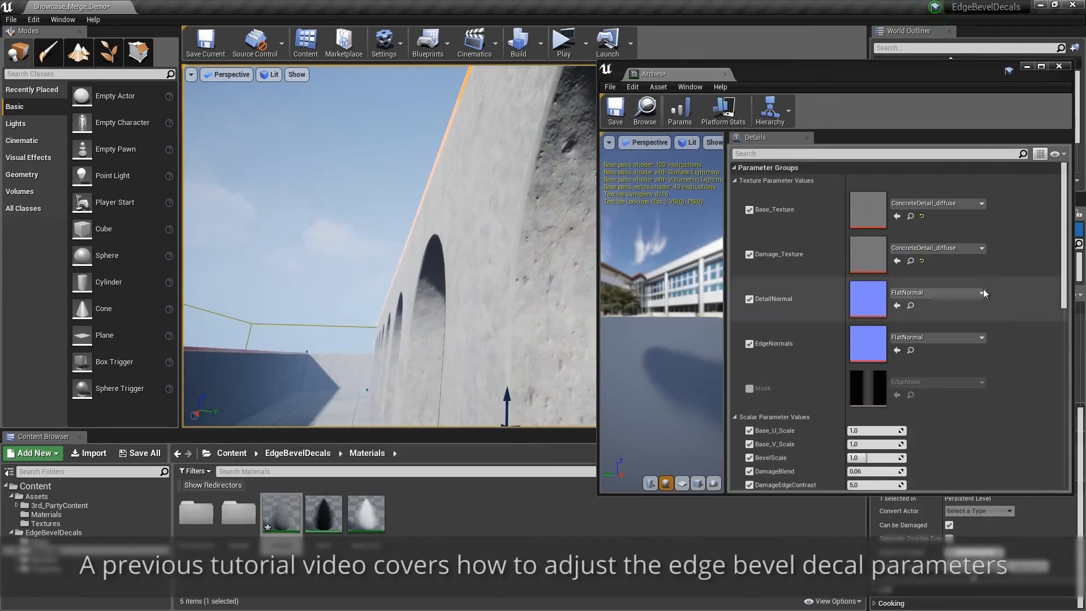
Assign ConcreteDetail_Normal to the DetailNormal parameter and BevelOutsideRounded to the EdgeNormals parameter
{"action": "left_click", "coordinate": [982, 292]}
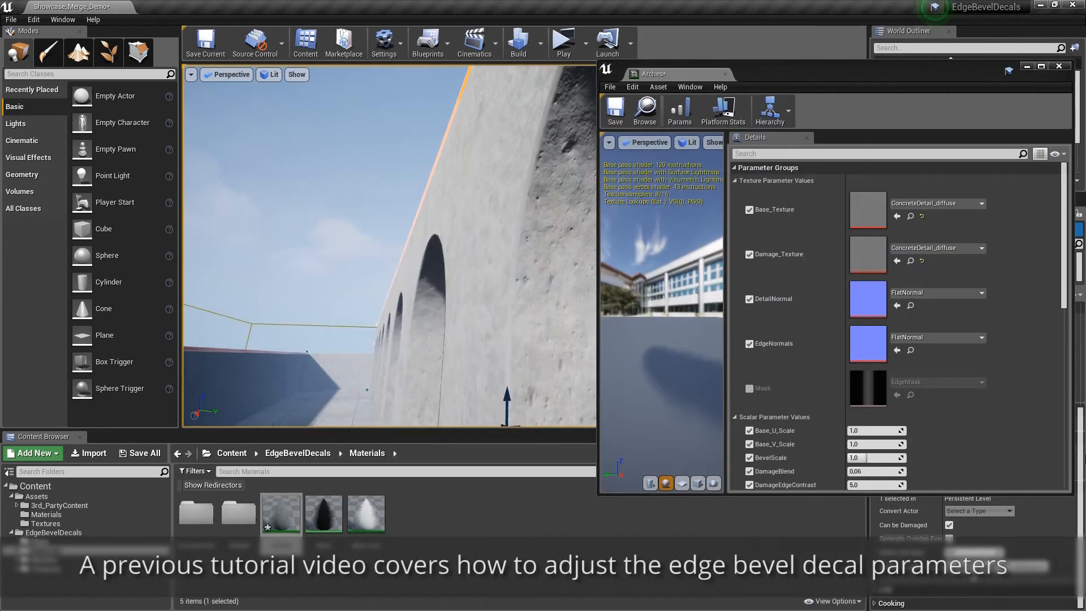
{"action": "left_click", "coordinate": [980, 294]}
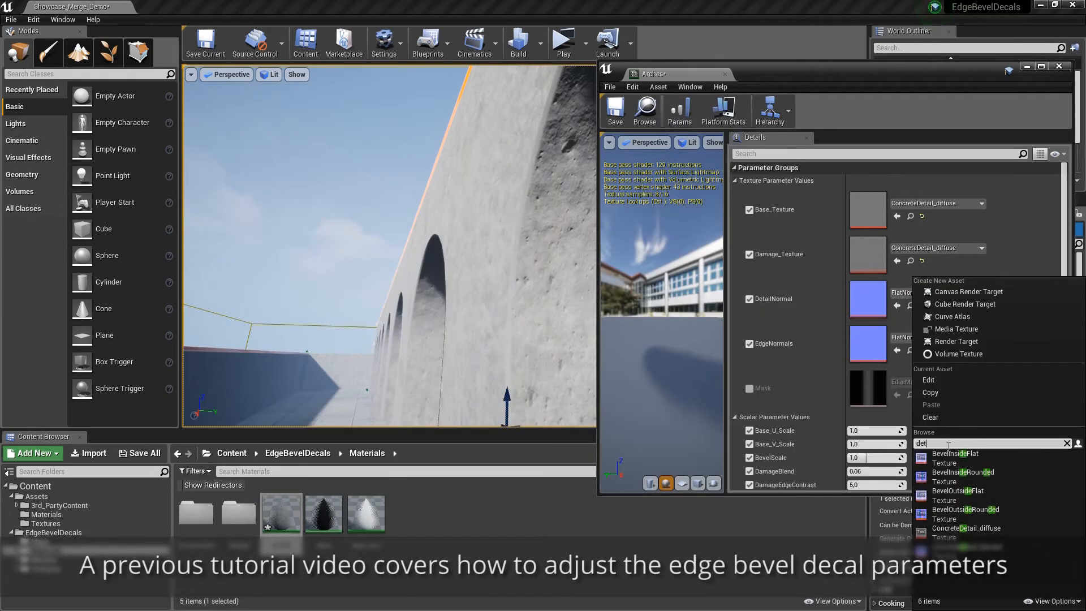
{"action": "type", "text": "detail"}
{"action": "left_click", "coordinate": [979, 481]}
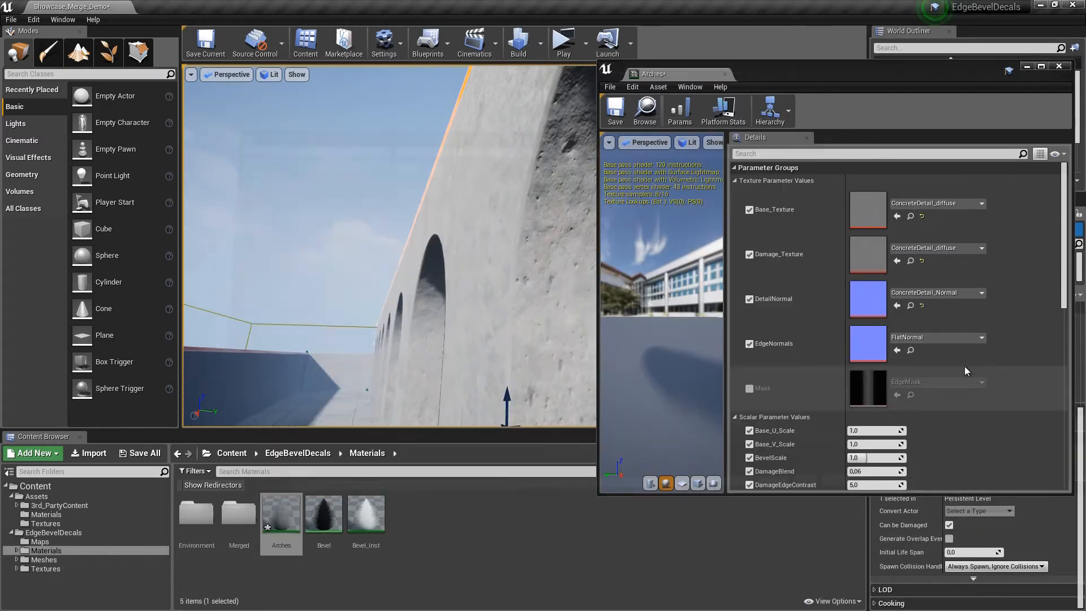
{"action": "left_click", "coordinate": [980, 338]}
{"action": "type", "text": "round"}
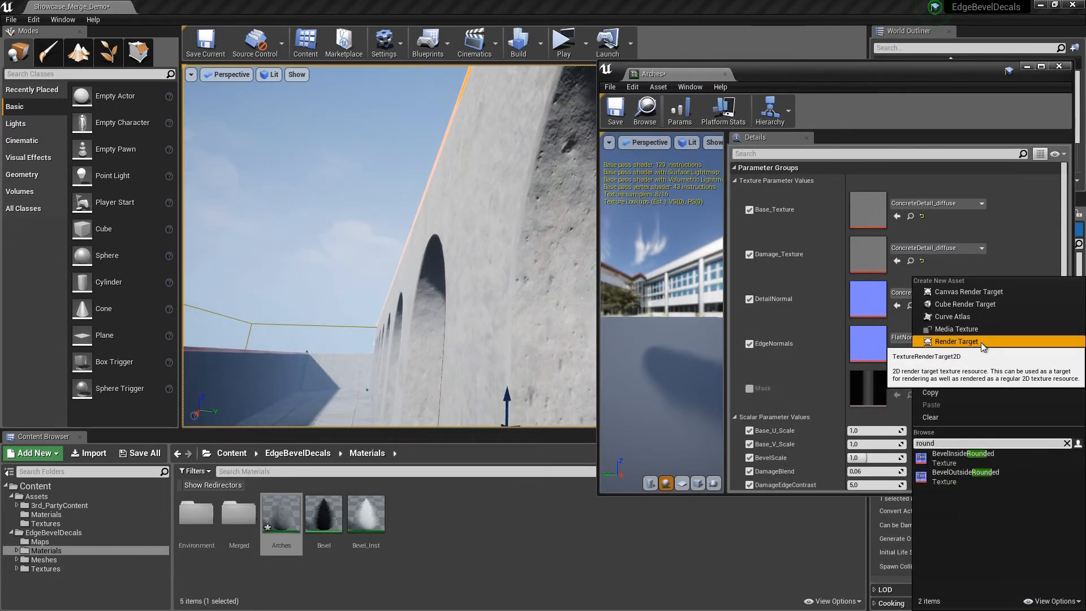
{"action": "left_click", "coordinate": [971, 478]}
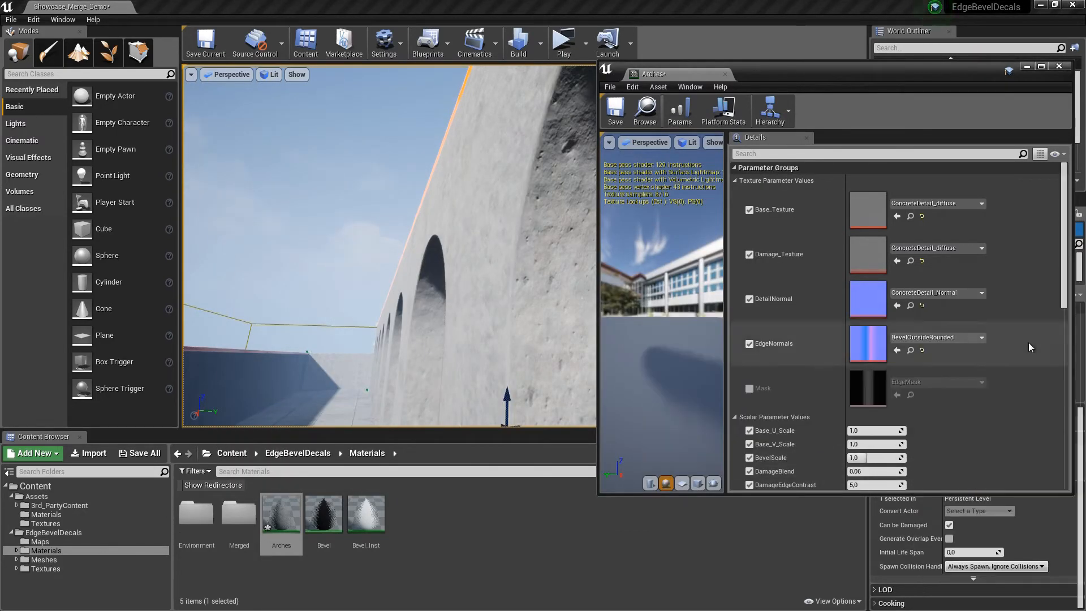
Lower MaskScale to about 0.25 and set Base_U_Scale to 0.1
{"action": "scroll", "coordinate": [1029, 342], "scroll_direction": "down", "scroll_amount": 3}
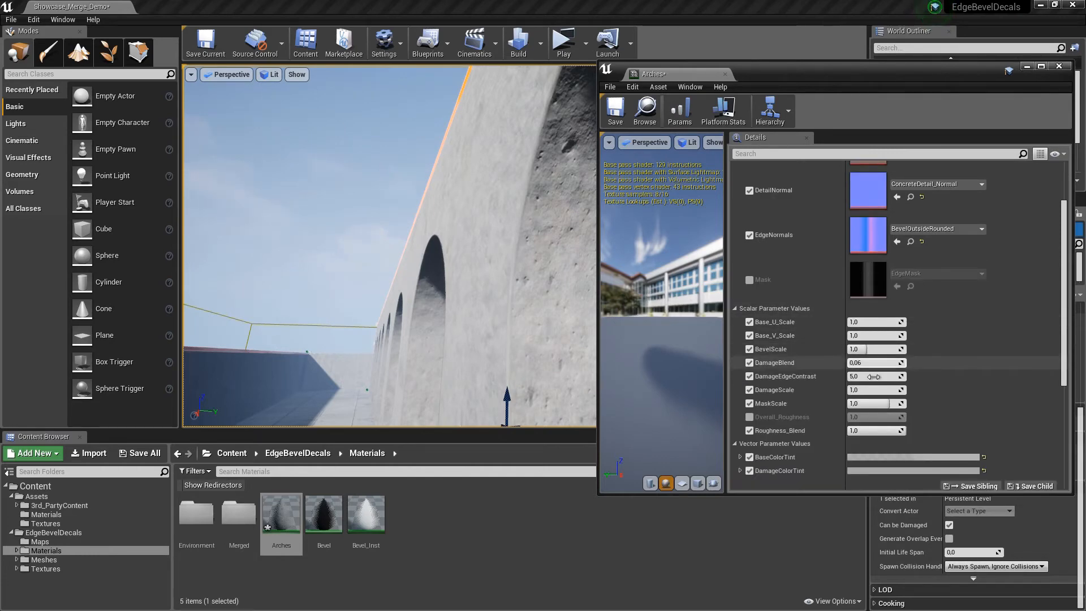
{"action": "left_click_drag", "start_coordinate": [891, 404], "coordinate": [871, 403]}
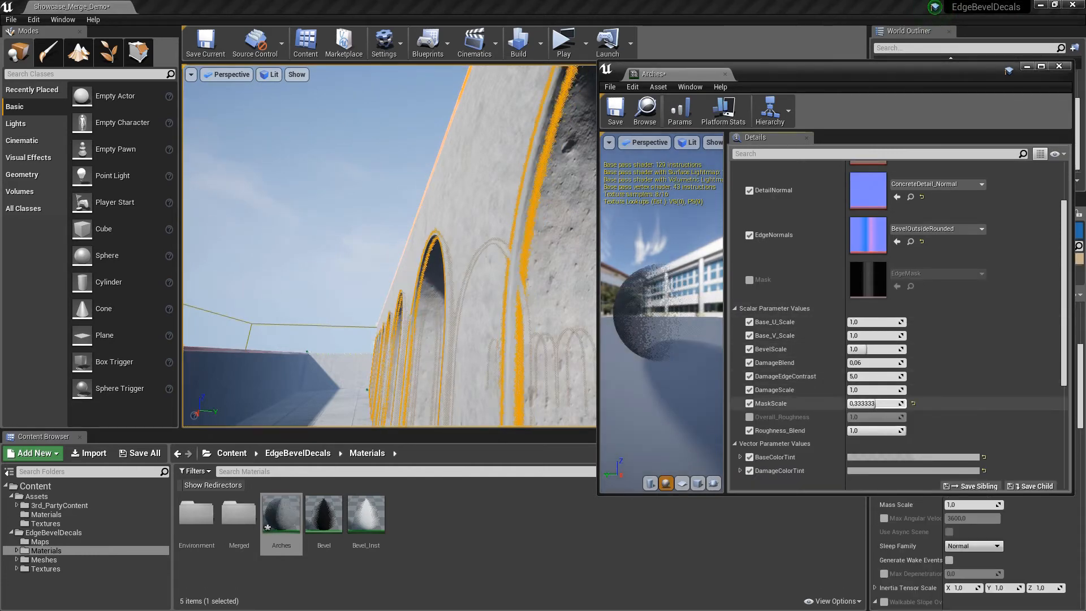
{"action": "left_click_drag", "start_coordinate": [879, 323], "coordinate": [882, 324]}
{"action": "type", "text": "1"}
{"action": "key", "text": "Return"}
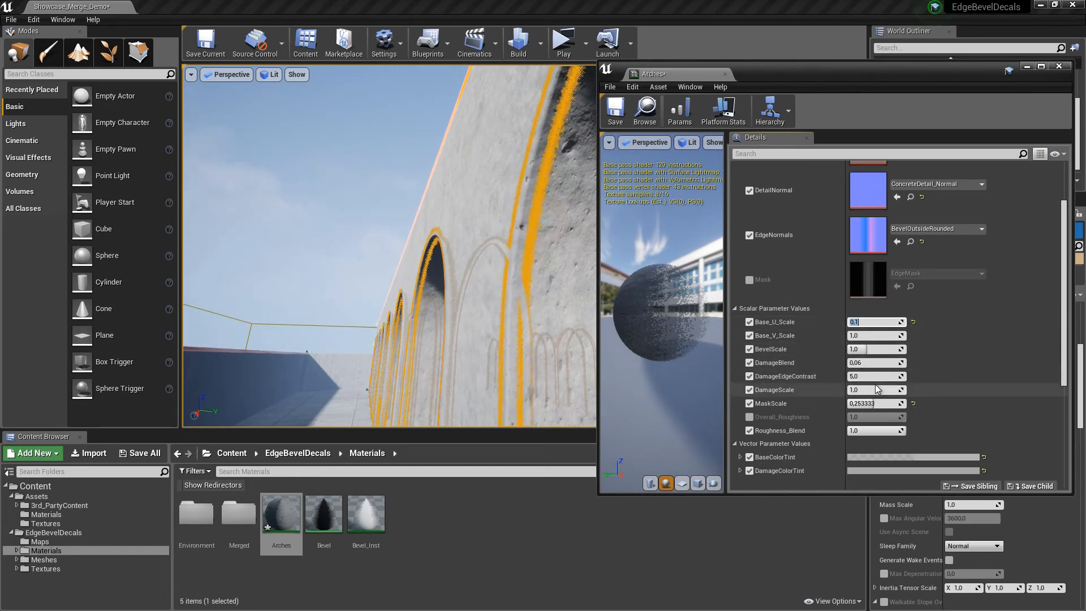
Turn off the advanced Selection show flag in the level viewport to hide the outline around the selected decals
{"action": "scroll", "coordinate": [874, 385], "scroll_direction": "down", "scroll_amount": 1}
{"action": "left_click", "coordinate": [878, 423]}
{"action": "left_click_drag", "start_coordinate": [796, 412], "coordinate": [796, 413]}
{"action": "left_click", "coordinate": [801, 573]}
{"action": "left_click", "coordinate": [297, 75]}
{"action": "mouse_move", "coordinate": [343, 378]}
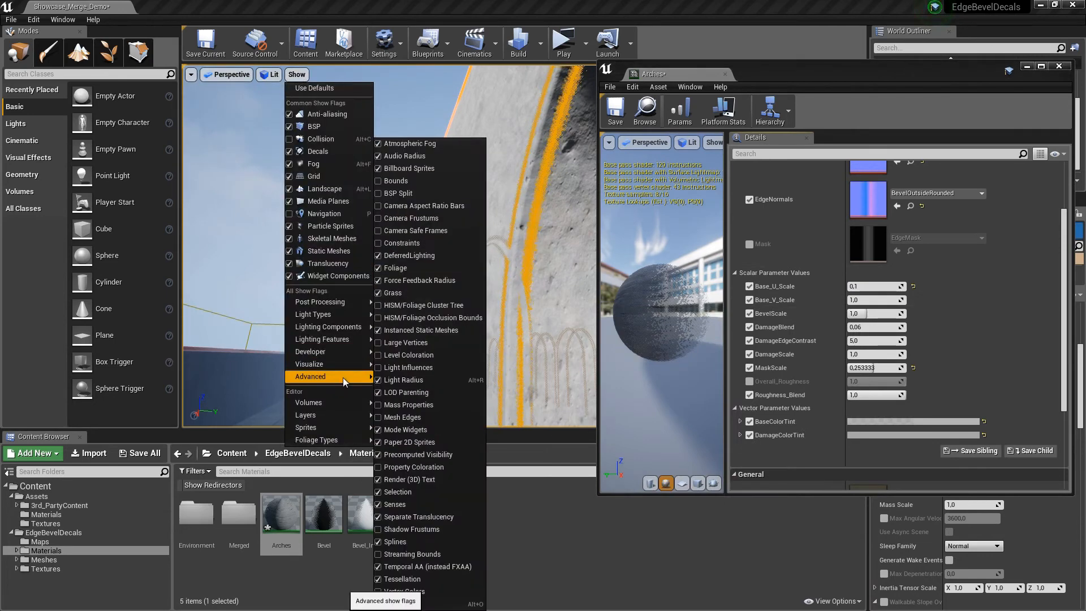
{"action": "left_click", "coordinate": [459, 480]}
Set the BaseColorTint brightness value to about 0.51, save the Arches instance and close its editor
{"action": "left_click", "coordinate": [897, 422]}
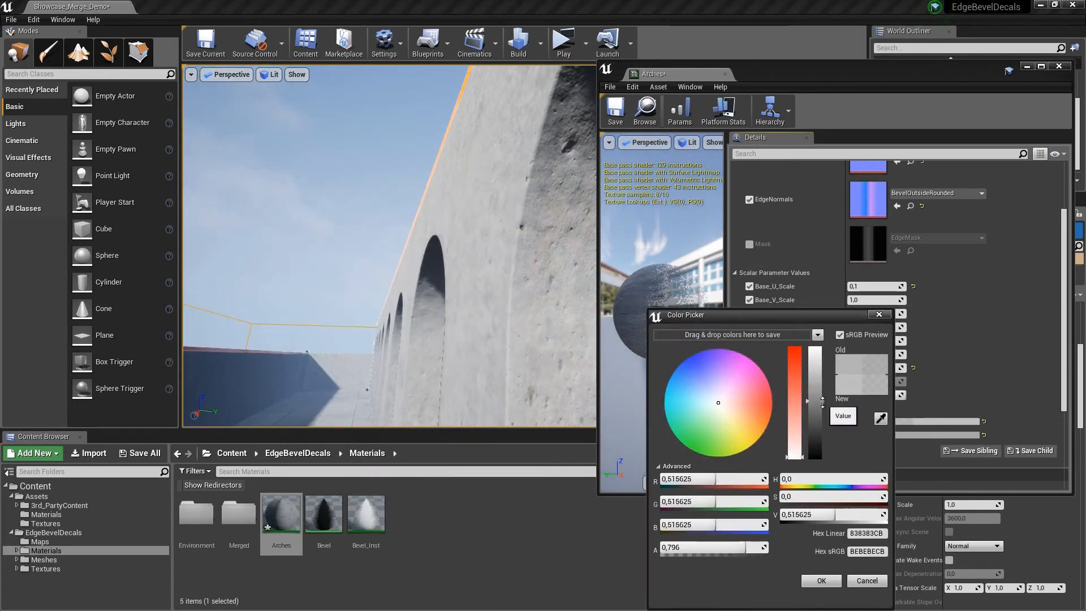
{"action": "left_click_drag", "start_coordinate": [823, 378], "coordinate": [823, 402]}
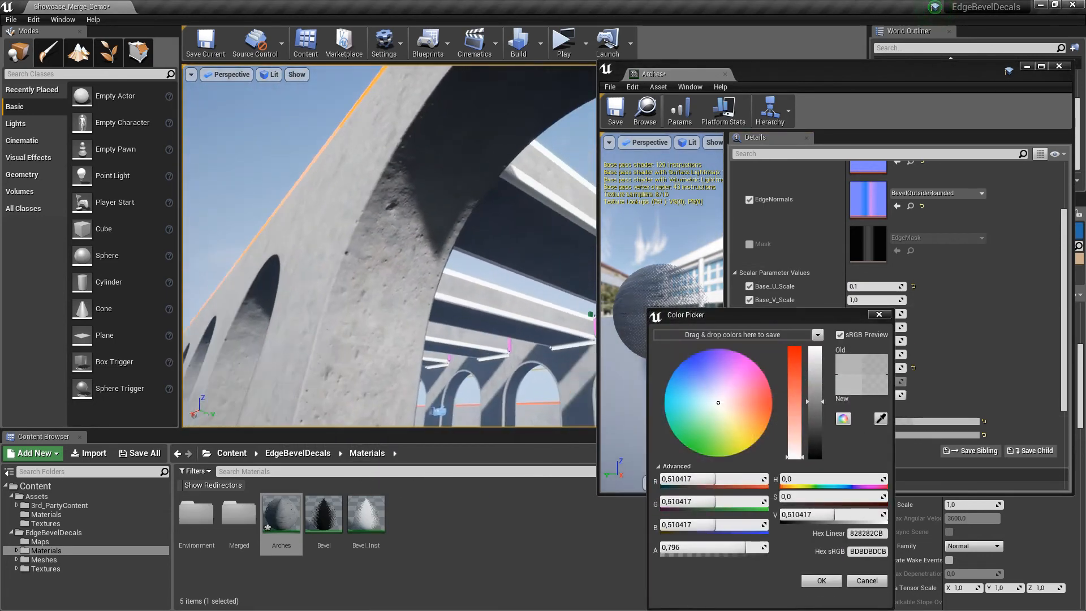
{"action": "left_click", "coordinate": [820, 581]}
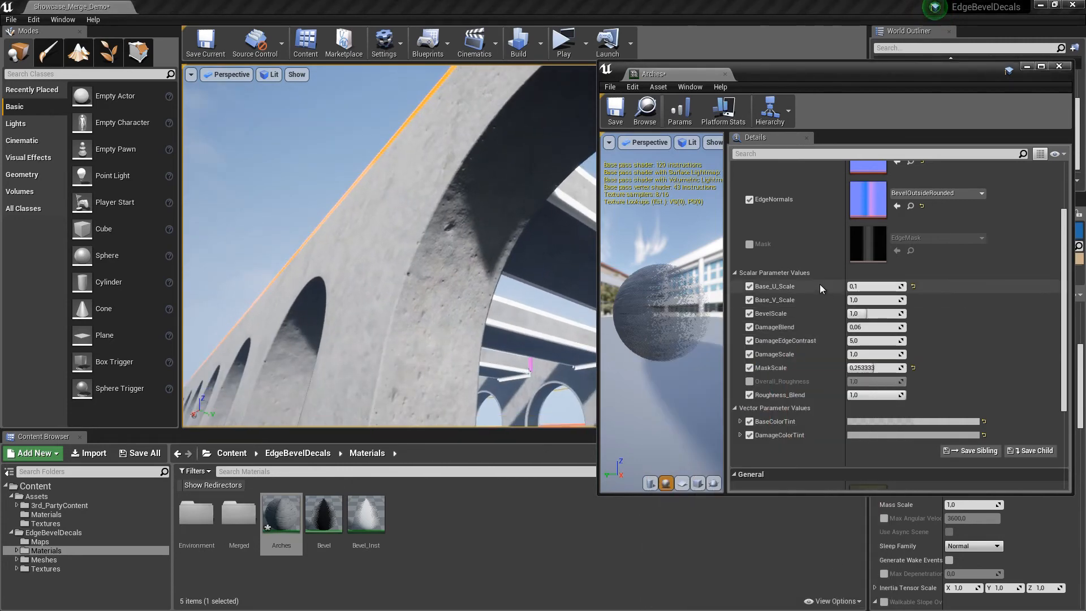
{"action": "left_click", "coordinate": [618, 117]}
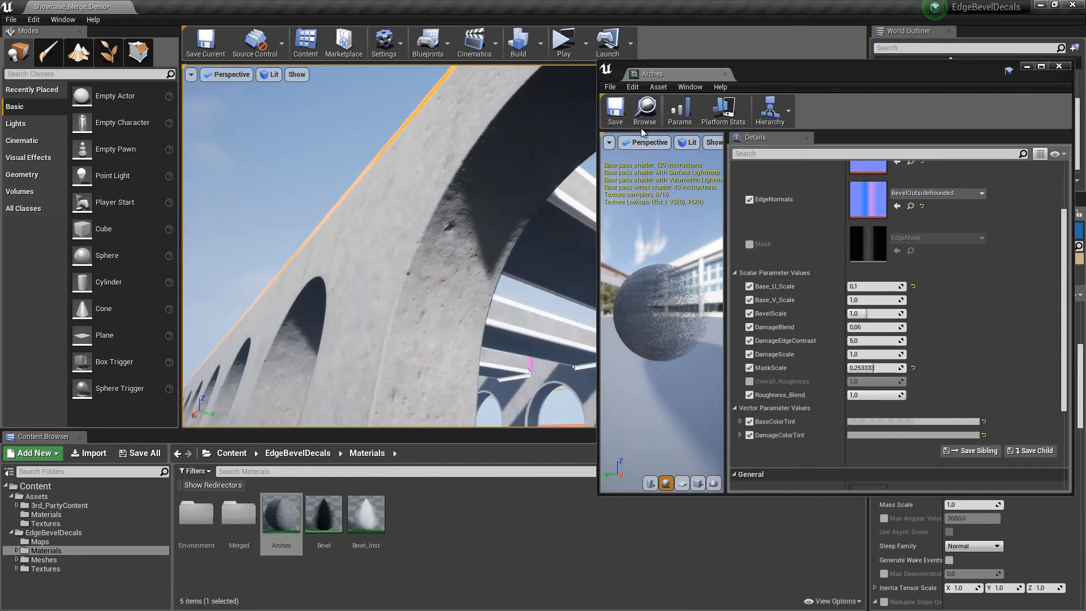
{"action": "left_click", "coordinate": [726, 74]}
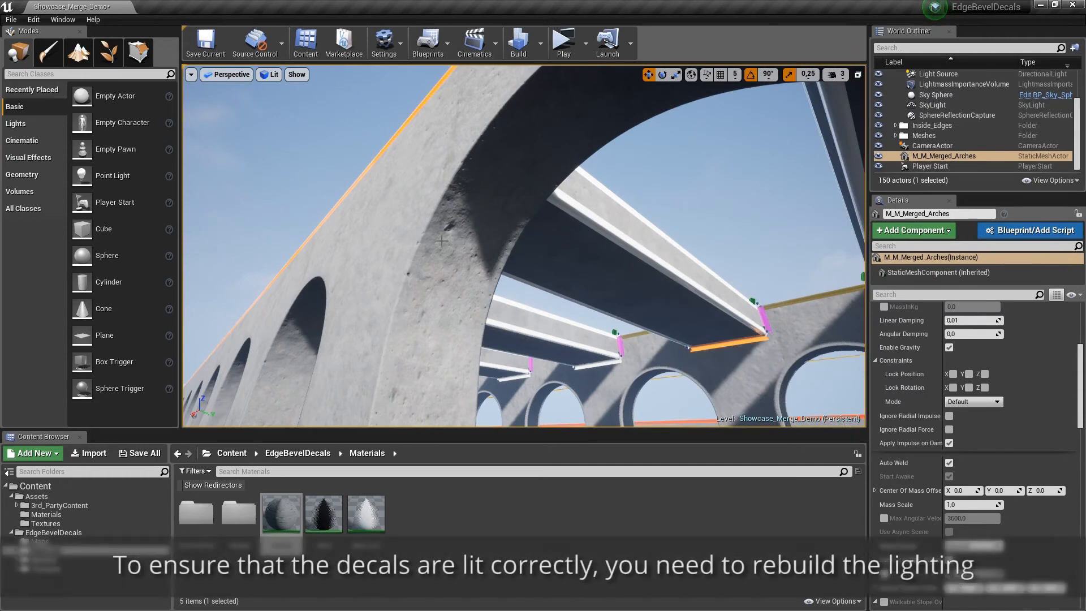
Build only the level's lighting and inspect the rebuilt lightmap on the arch pillars up close
{"action": "right_click_drag", "start_coordinate": [486, 165], "coordinate": [616, 190]}
{"action": "right_click_drag", "start_coordinate": [556, 296], "coordinate": [582, 230]}
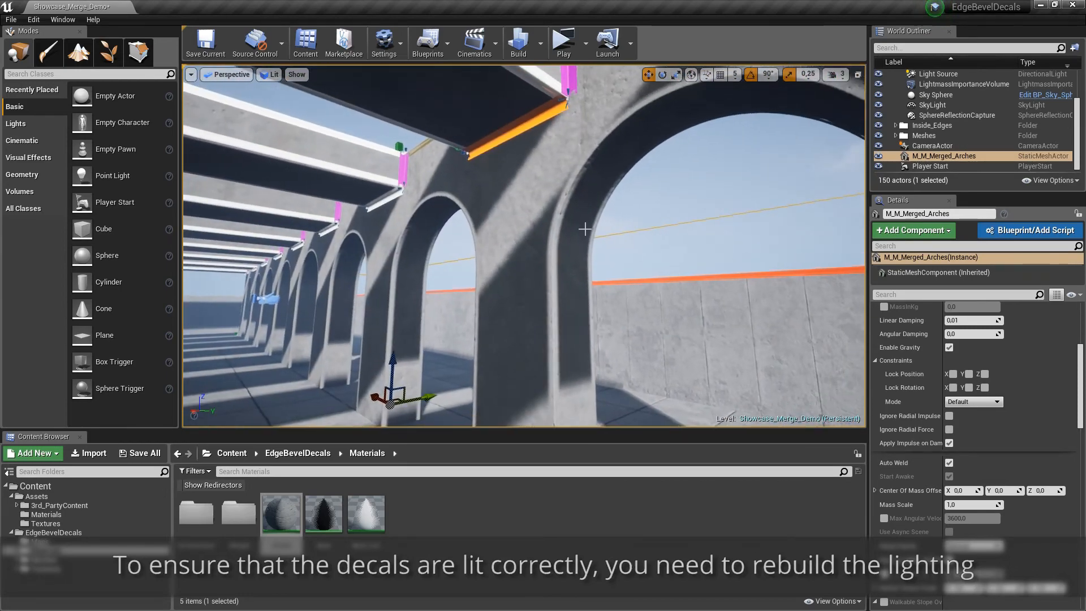
{"action": "left_click", "coordinate": [540, 43]}
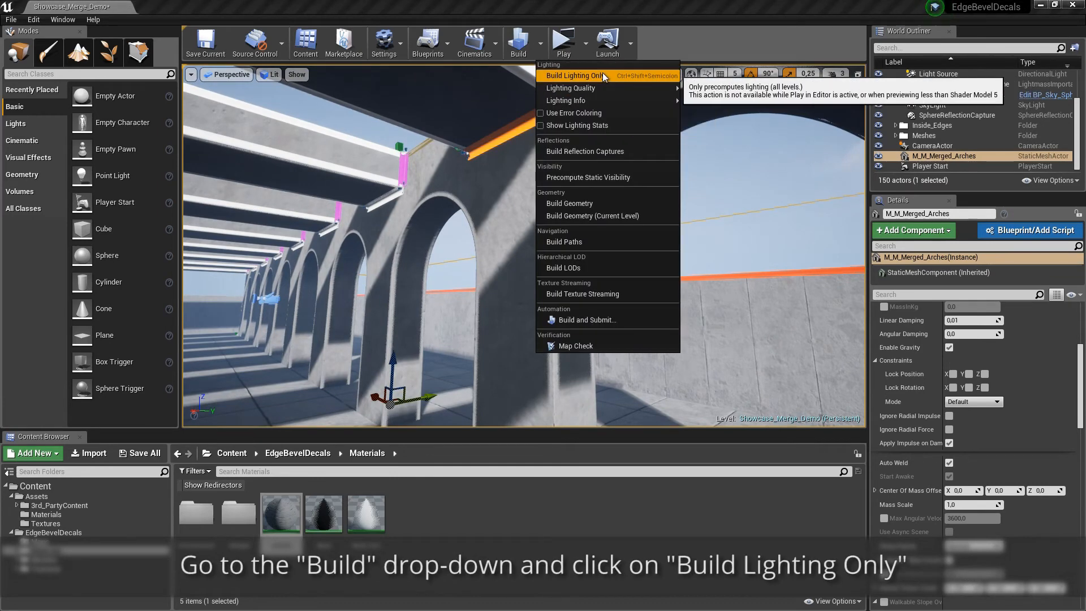
{"action": "left_click", "coordinate": [603, 76]}
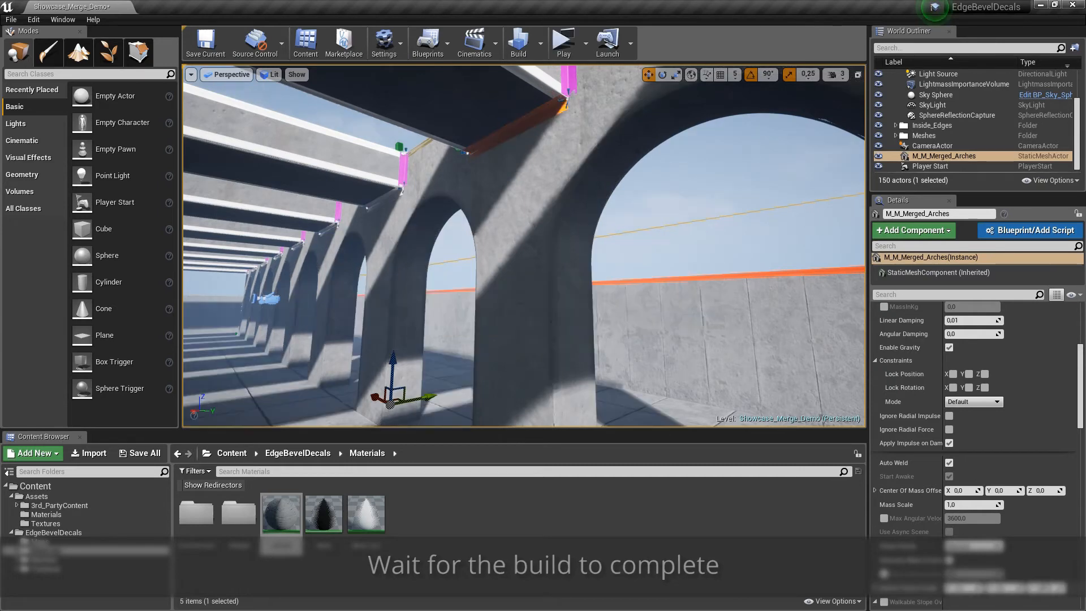
{"action": "mouse_move", "coordinate": [827, 283]}
{"action": "right_mouse_down"}
{"action": "mouse_move", "coordinate": [854, 339]}
{"action": "mouse_move", "coordinate": [829, 220]}
{"action": "mouse_move", "coordinate": [827, 319]}
{"action": "mouse_move", "coordinate": [835, 302]}
{"action": "right_mouse_up"}
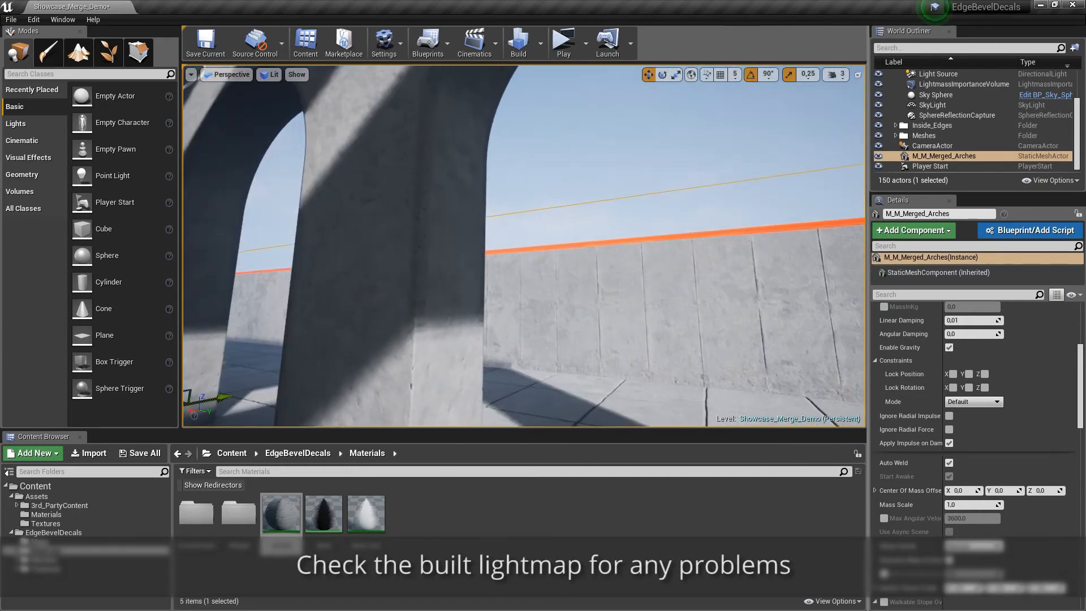
{"action": "right_click_drag", "start_coordinate": [616, 331], "coordinate": [613, 299]}
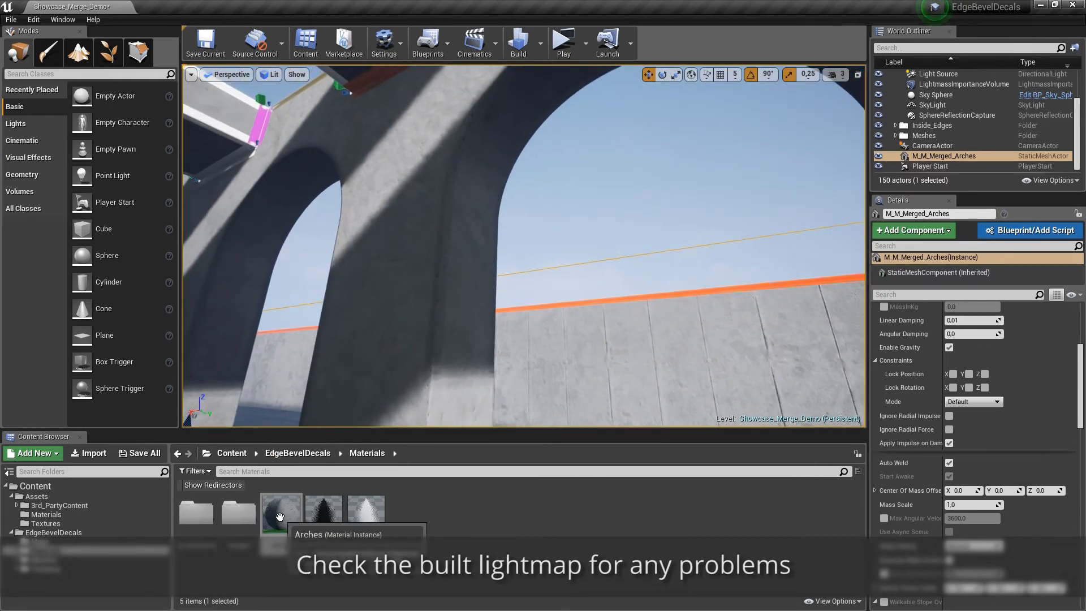
Reopen the Arches material instance, brighten BaseColorTint to a value of about 0.61, and save the instance
{"action": "double_click", "coordinate": [279, 516]}
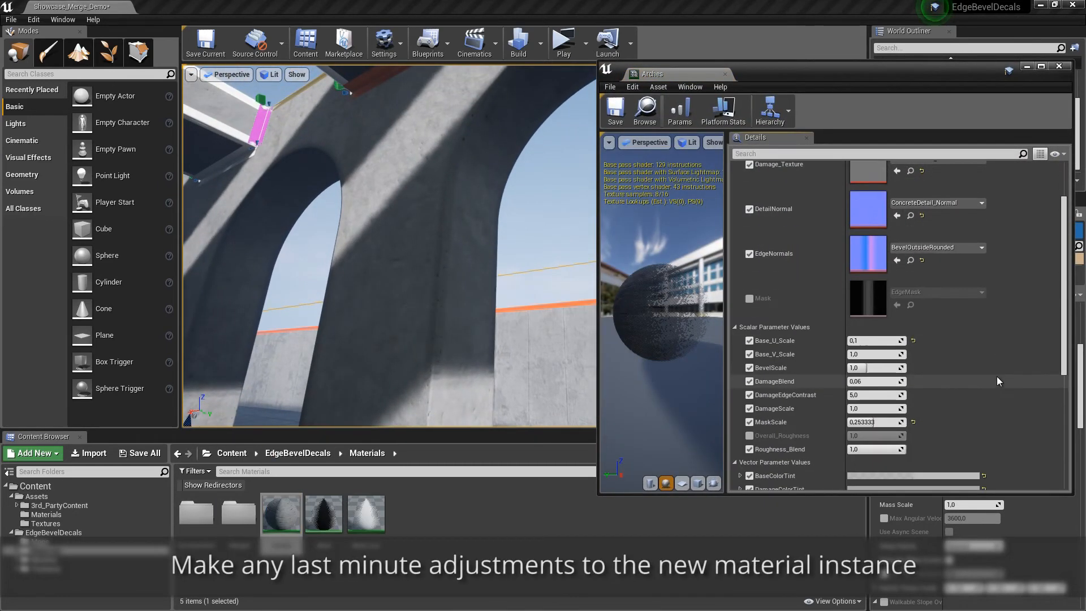
{"action": "scroll", "coordinate": [997, 375], "scroll_direction": "down", "scroll_amount": 3}
{"action": "left_click", "coordinate": [887, 402]}
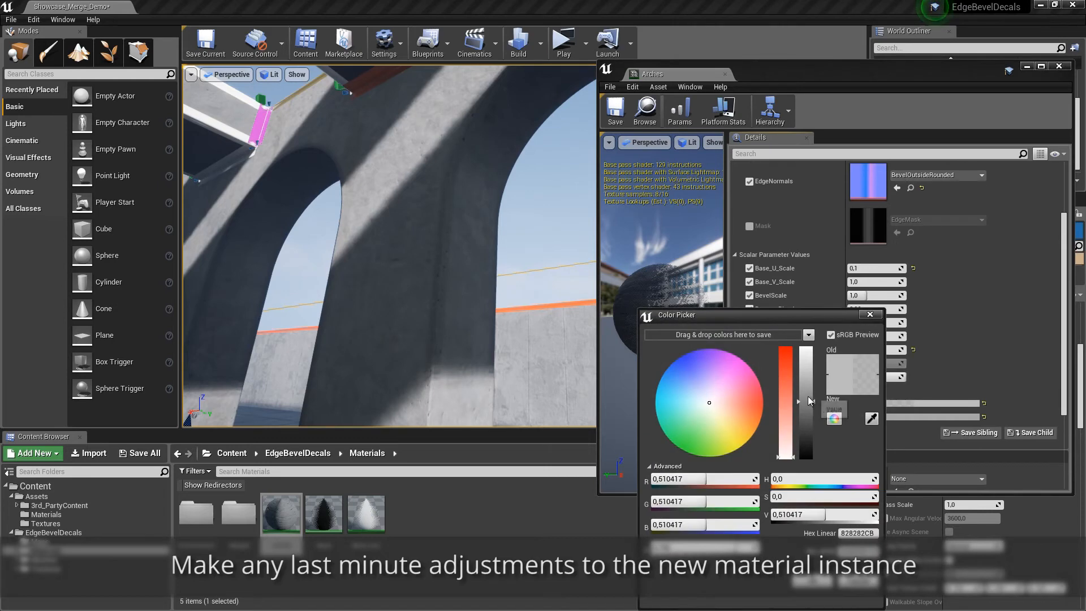
{"action": "left_click_drag", "start_coordinate": [810, 401], "coordinate": [811, 390]}
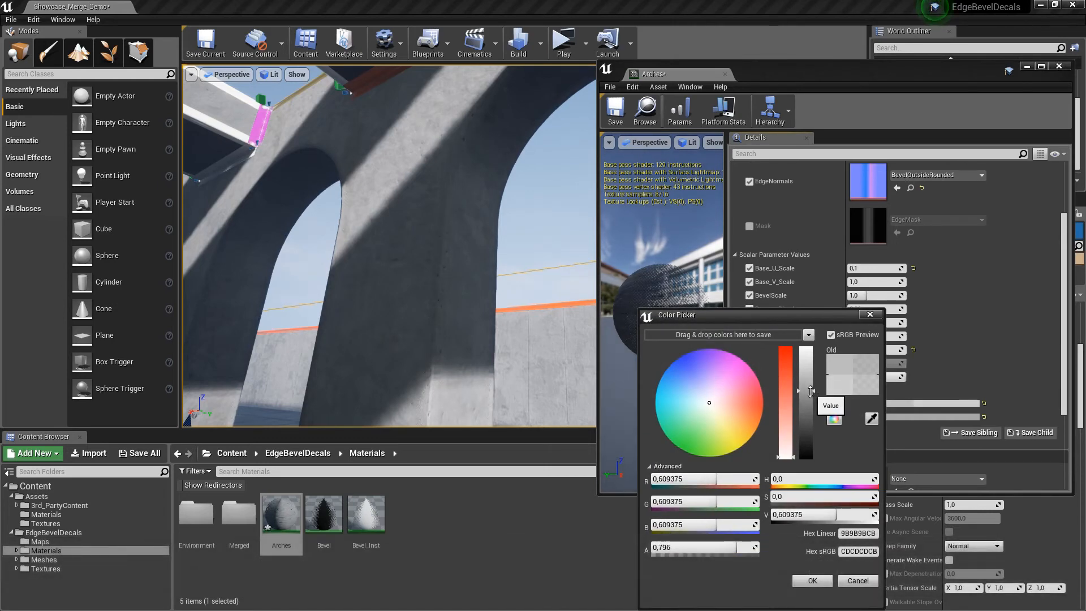
{"action": "left_click", "coordinate": [814, 581]}
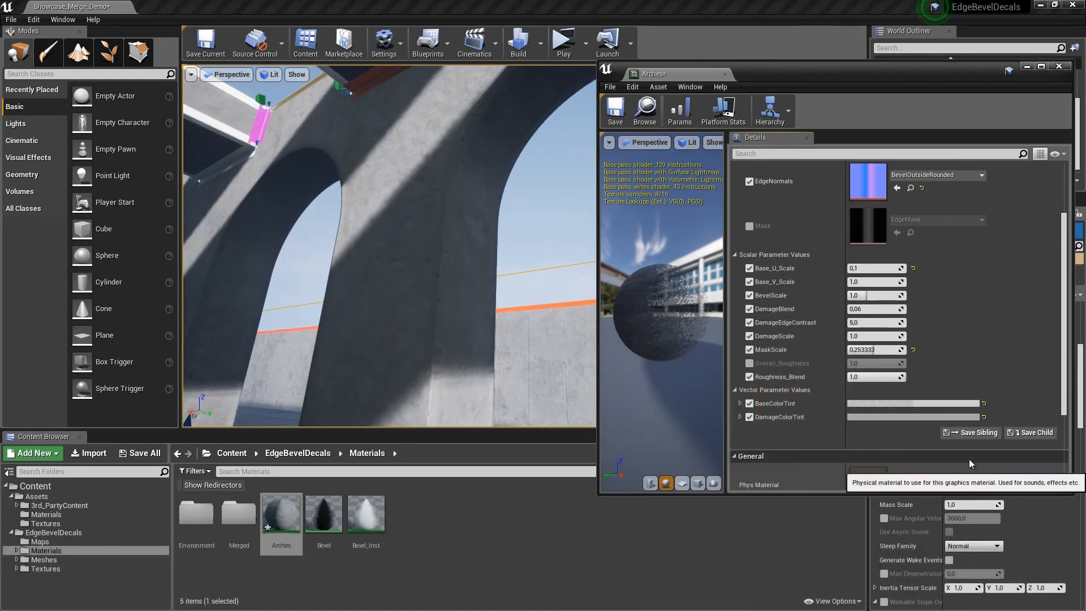
{"action": "left_click", "coordinate": [616, 118]}
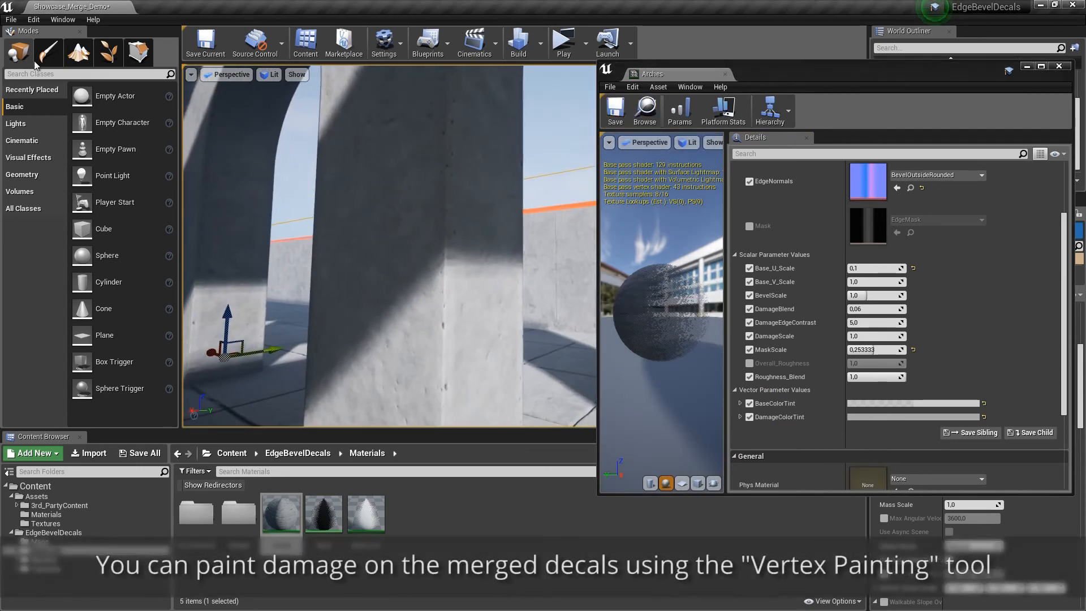
Switch to mesh vertex colour painting and paint damage down the vertical edge of the arch pillar
{"action": "left_click", "coordinate": [48, 51]}
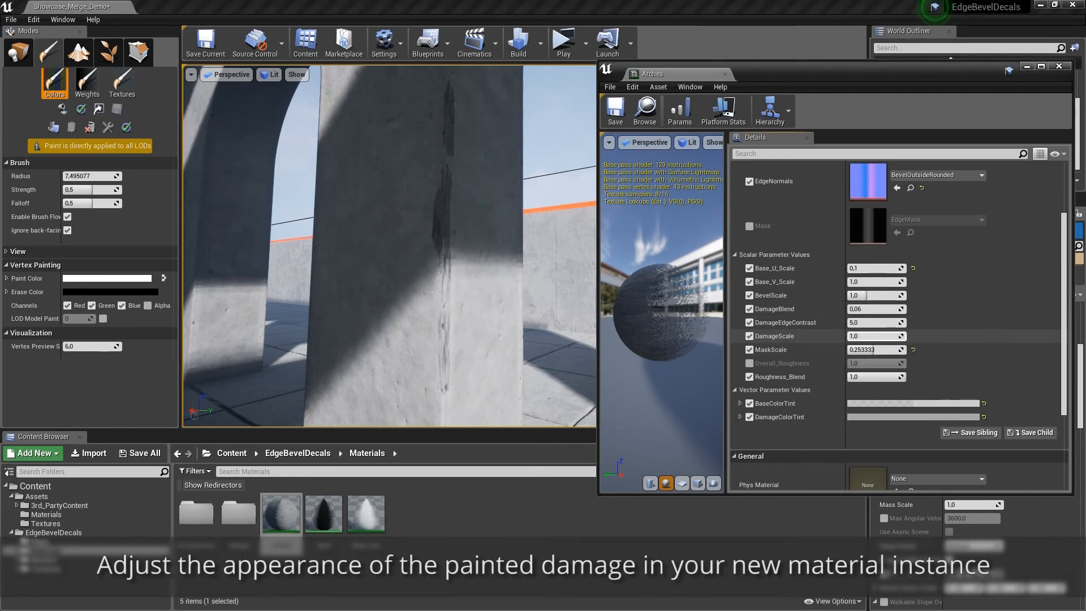
Set DamageScale to about 6.22, DamageBlend to about -0.12, MaskScale to 0.28 and DamageEdgeContrast to 1.0 in the Arches instance
{"action": "left_click_drag", "start_coordinate": [876, 336], "coordinate": [899, 336]}
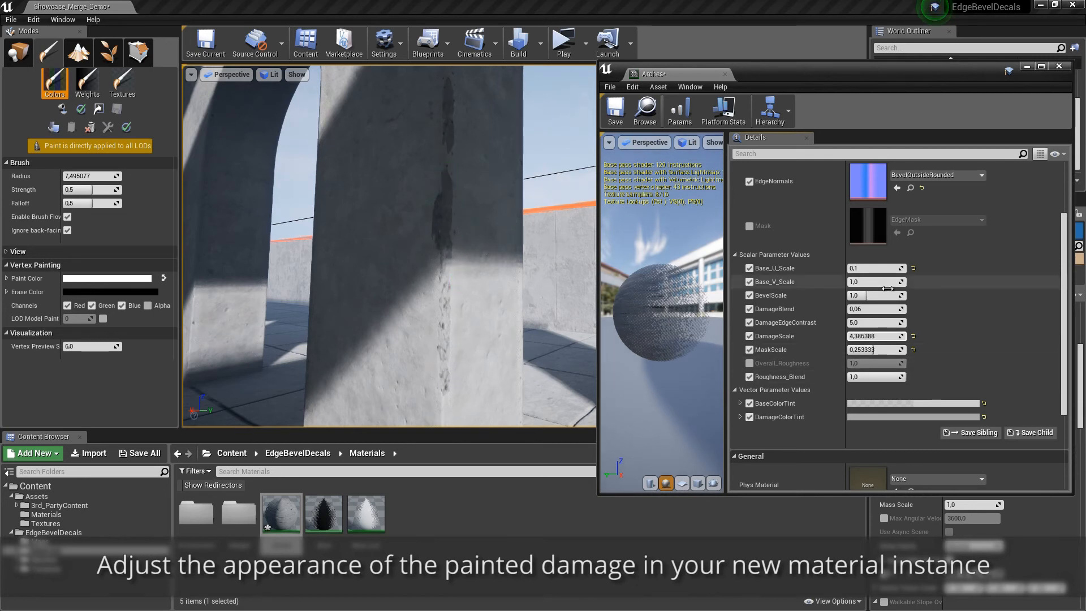
{"action": "mouse_move", "coordinate": [869, 334]}
{"action": "left_mouse_down"}
{"action": "mouse_move", "coordinate": [893, 334]}
{"action": "mouse_move", "coordinate": [854, 309]}
{"action": "left_mouse_up"}
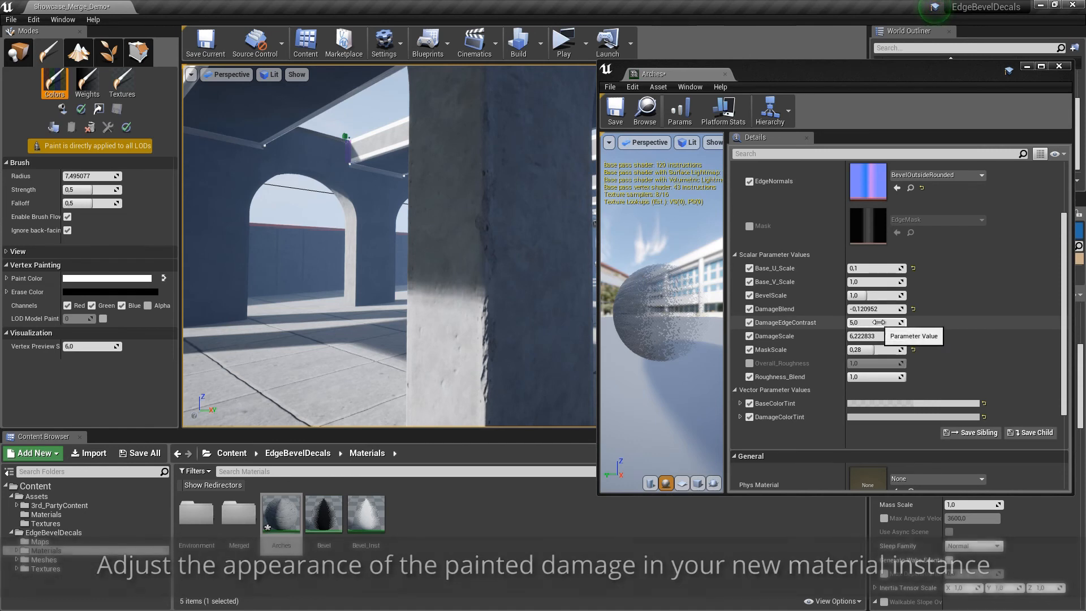
{"action": "left_click_drag", "start_coordinate": [879, 322], "coordinate": [857, 323]}
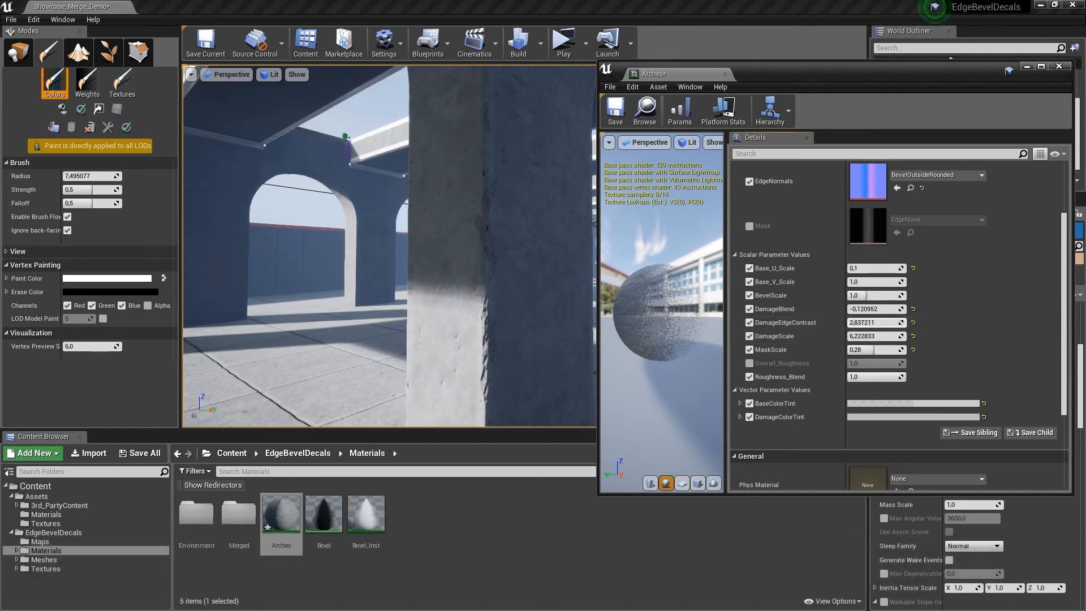
{"action": "left_click", "coordinate": [913, 322]}
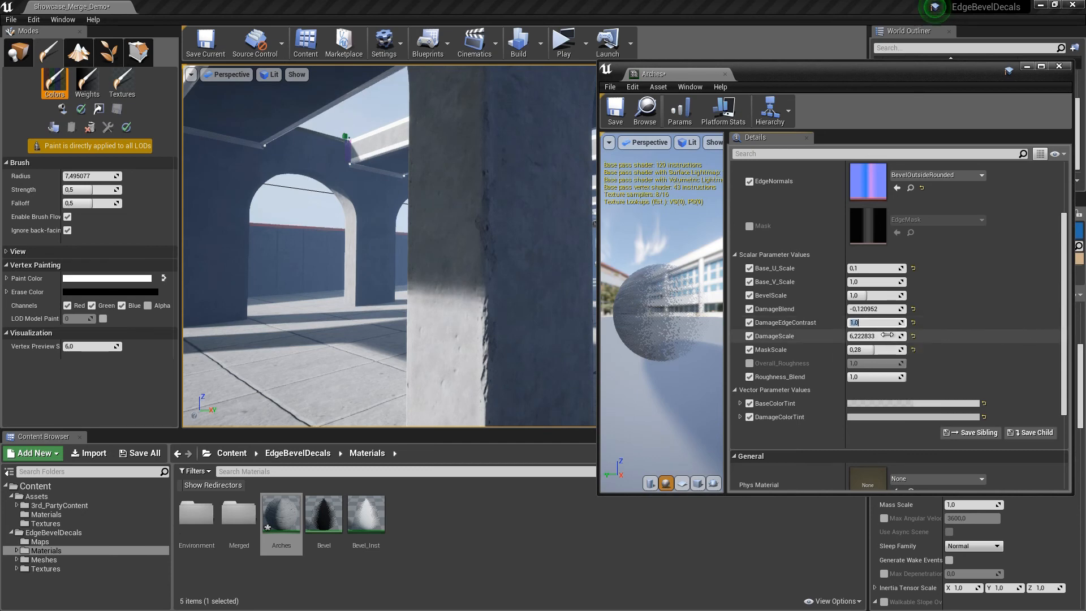
Paint vertex colour damage down the sunlit inner edge of an arch pillar
{"action": "mouse_move", "coordinate": [556, 297]}
{"action": "right_mouse_down"}
{"action": "mouse_move", "coordinate": [556, 351]}
{"action": "mouse_move", "coordinate": [556, 298]}
{"action": "right_mouse_up"}
{"action": "key", "text": "w"}
{"action": "mouse_move", "coordinate": [488, 206]}
{"action": "right_mouse_down"}
{"action": "mouse_move", "coordinate": [449, 217]}
{"action": "mouse_move", "coordinate": [488, 207]}
{"action": "right_mouse_up"}
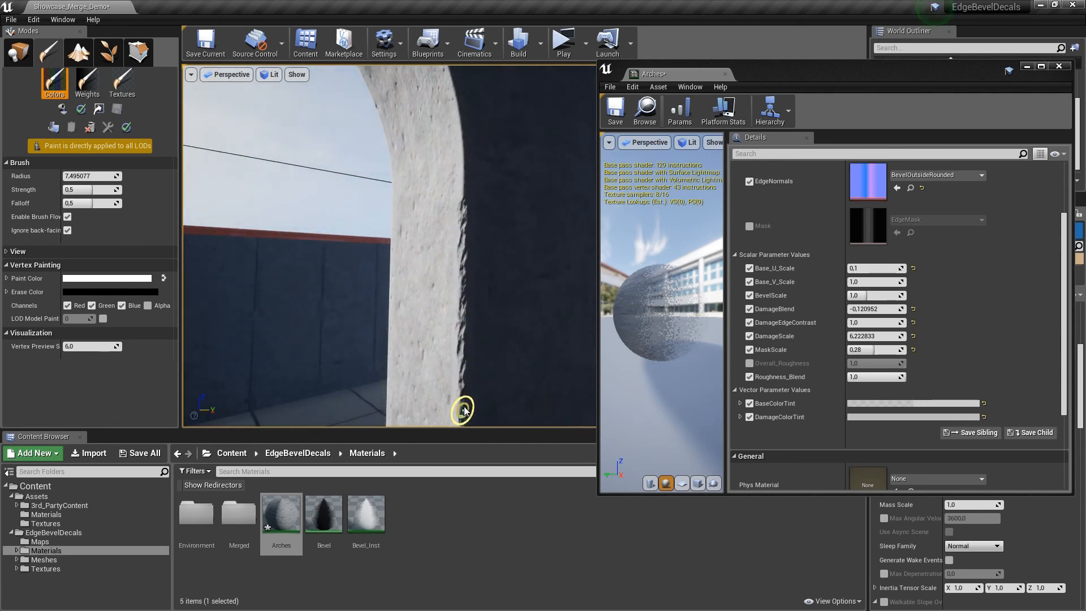
{"action": "key", "text": "s"}
{"action": "mouse_move", "coordinate": [463, 412]}
{"action": "right_mouse_down"}
{"action": "mouse_move", "coordinate": [461, 376]}
{"action": "mouse_move", "coordinate": [456, 441]}
{"action": "mouse_move", "coordinate": [464, 411]}
{"action": "right_mouse_up"}
{"action": "key", "text": "w"}
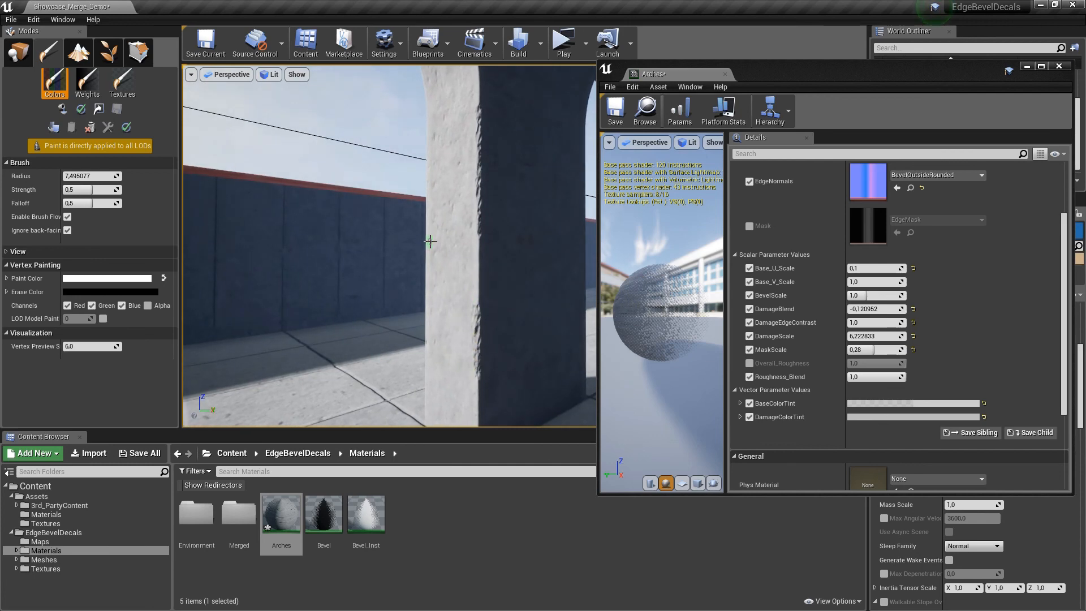
Paint vertex colour damage along further vertical pillar edges, including those on the outer side of the arches
{"action": "key", "text": "a"}
{"action": "mouse_move", "coordinate": [453, 213]}
{"action": "right_mouse_down"}
{"action": "mouse_move", "coordinate": [532, 211]}
{"action": "mouse_move", "coordinate": [454, 213]}
{"action": "right_mouse_up"}
{"action": "key", "text": "w"}
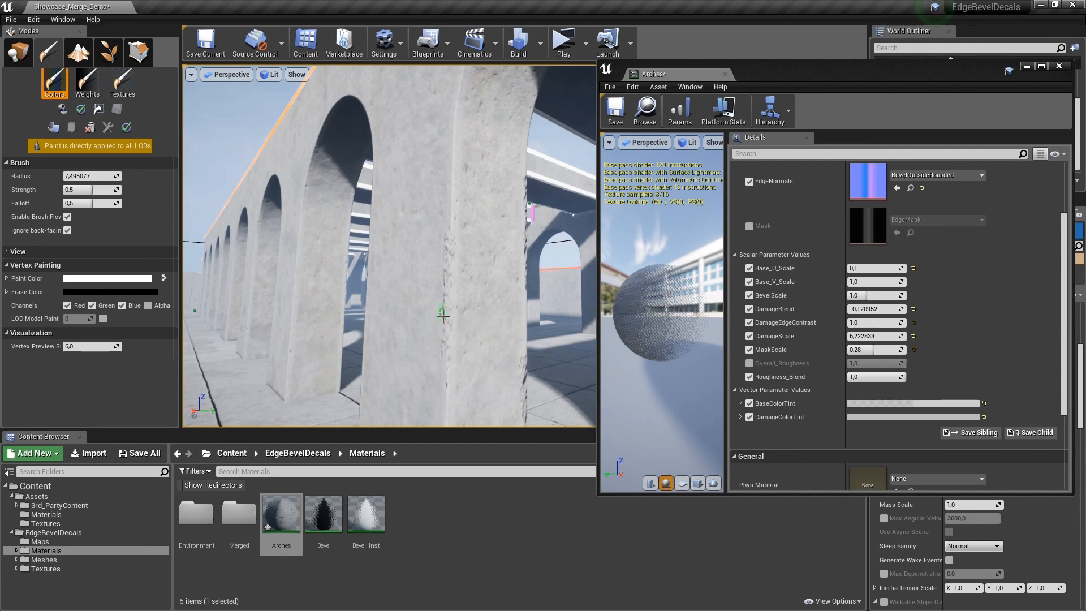
{"action": "key", "text": "a"}
{"action": "mouse_move", "coordinate": [391, 275]}
{"action": "right_mouse_down"}
{"action": "mouse_move", "coordinate": [487, 276]}
{"action": "mouse_move", "coordinate": [436, 279]}
{"action": "right_mouse_up"}
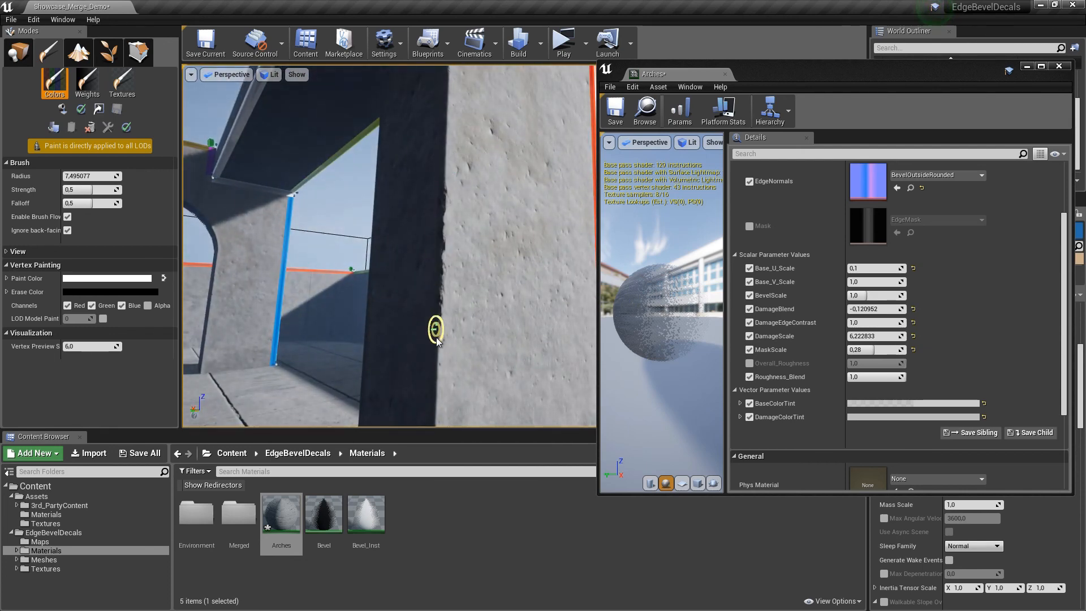
{"action": "mouse_move", "coordinate": [437, 419]}
{"action": "right_mouse_down"}
{"action": "mouse_move", "coordinate": [436, 480]}
{"action": "mouse_move", "coordinate": [437, 419]}
{"action": "right_mouse_up"}
{"action": "key", "text": "s"}
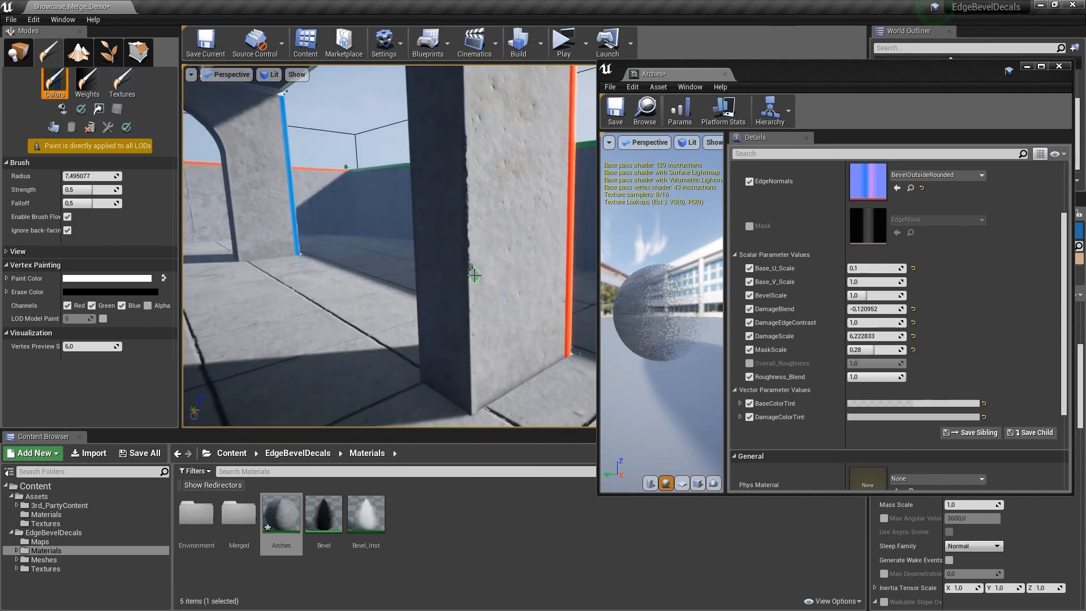